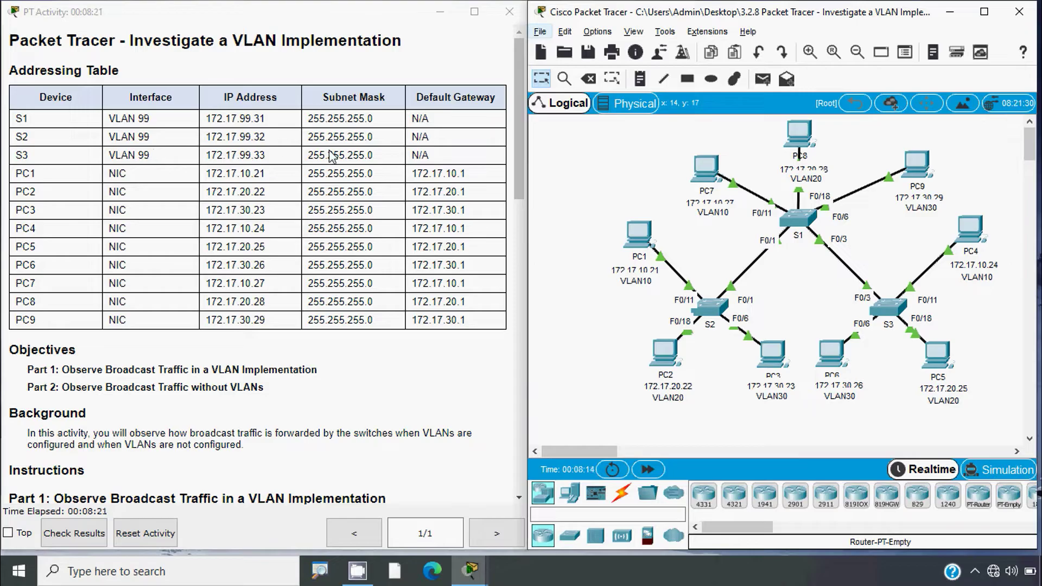
- Scroll the PT Activity instructions to Part 1 Step 1 and point out PC6 and PC1 in the topology
left_click(161, 355)
scroll(159, 353, "down", 3)
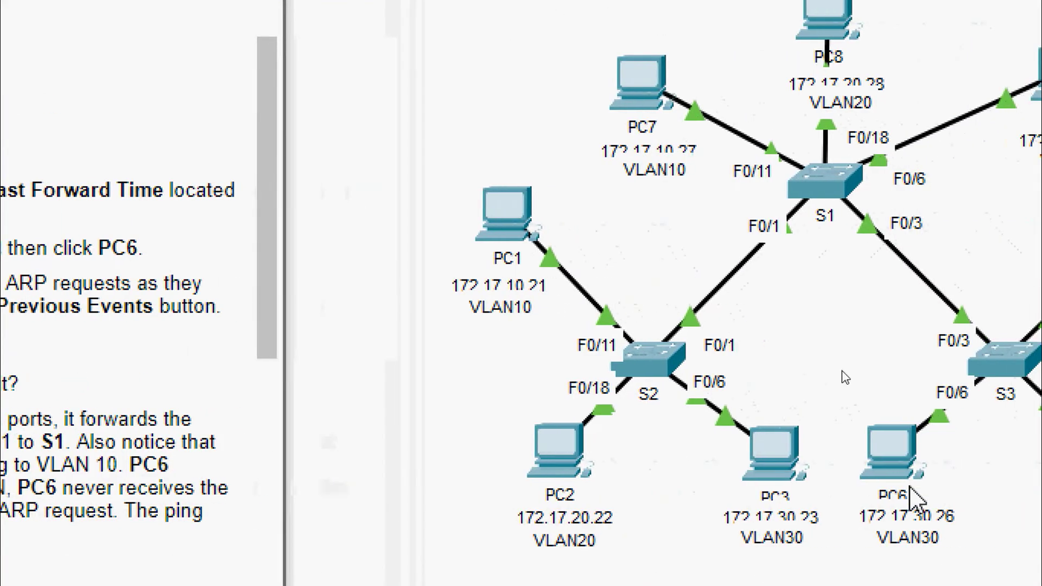
left_click(892, 468)
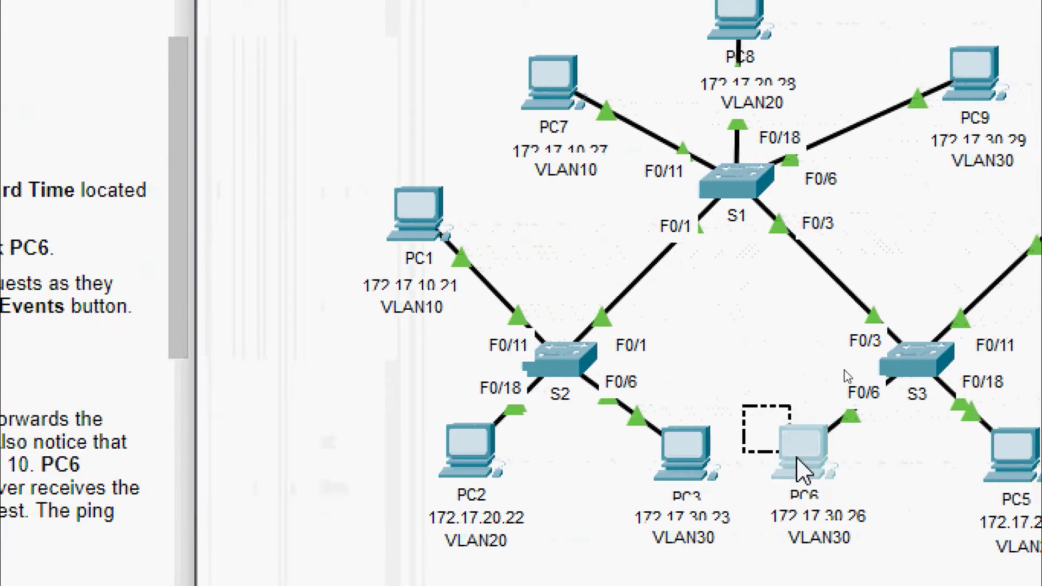
left_click_drag(797, 458, 880, 535)
left_click_drag(345, 175, 459, 252)
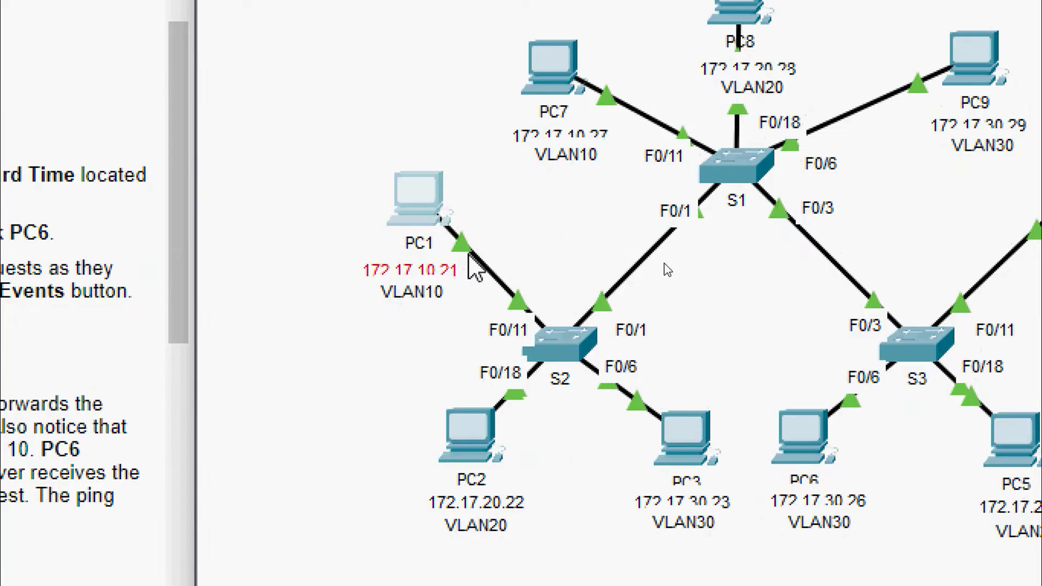
left_click_drag(326, 136, 454, 248)
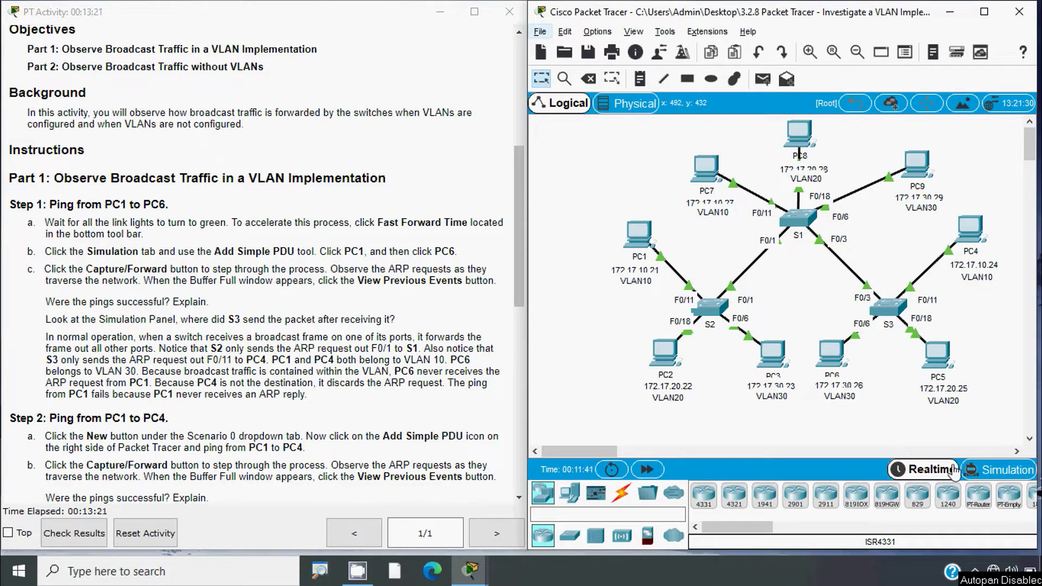
- Enter Simulation mode with the Simulation Panel hidden and place a simple PDU from PC1 to PC6
left_click(997, 471)
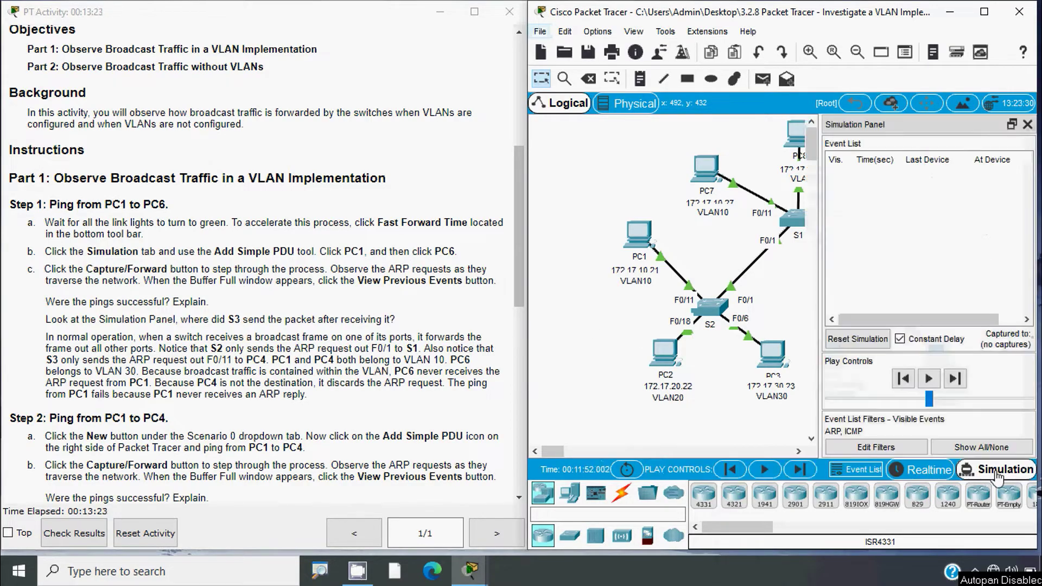
left_click(1027, 124)
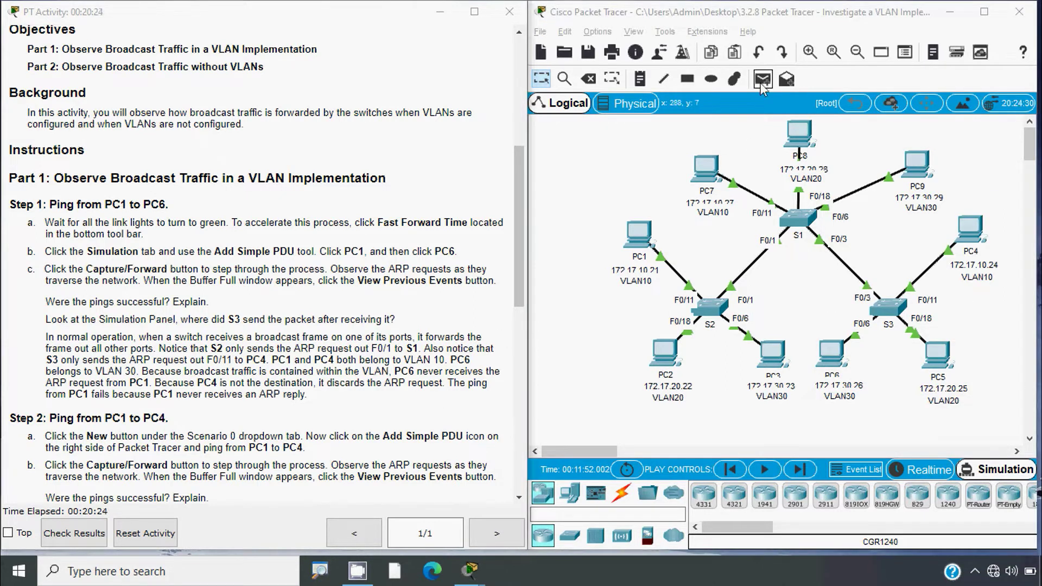
left_click(762, 80)
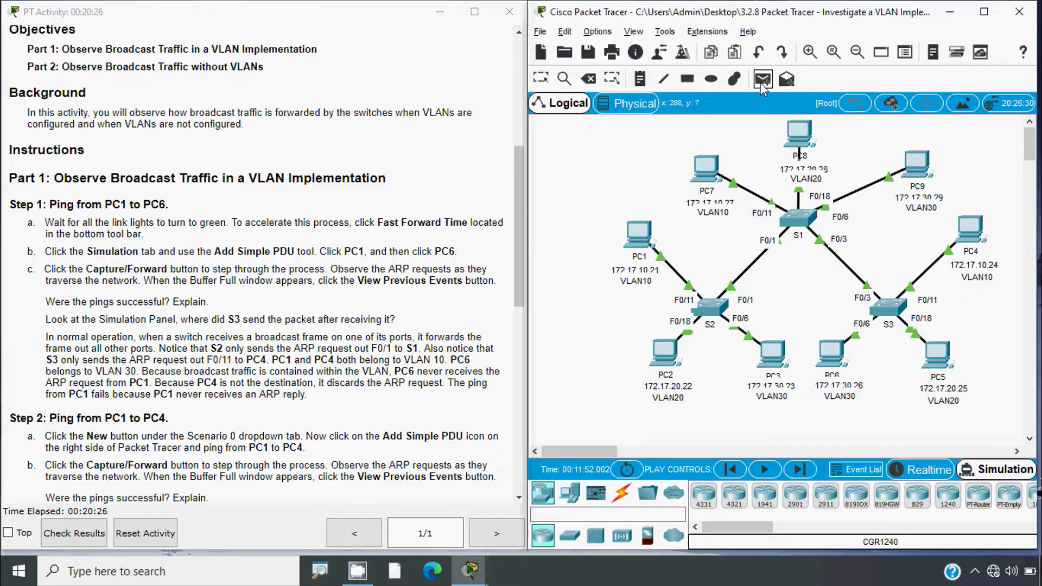
left_click(646, 231)
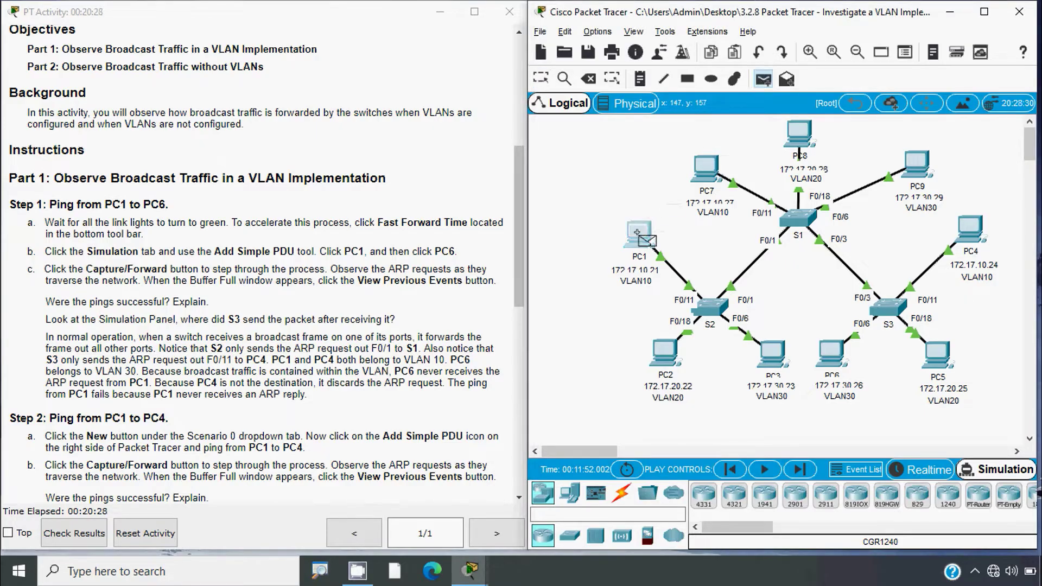
left_click(828, 350)
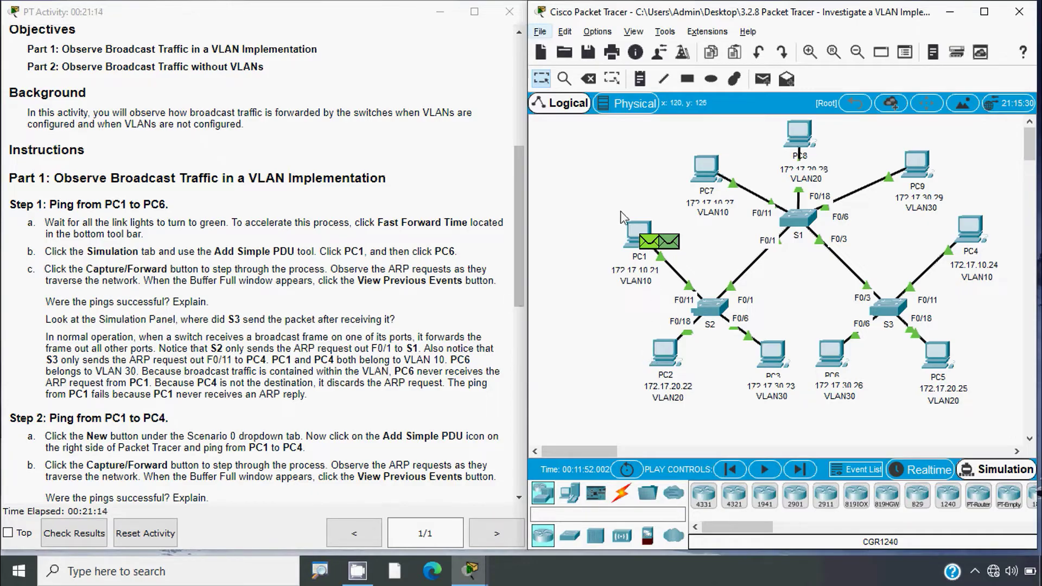
- Step the PDU through PC1→S2→S1→PC7/S3→PC4 until it returns failed to PC1
left_click(801, 470)
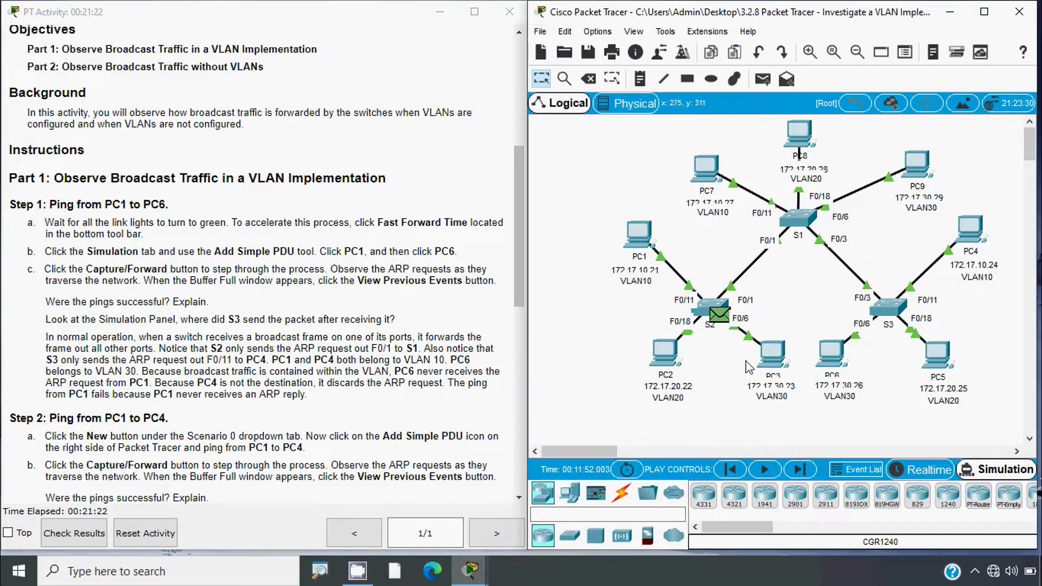
left_click(801, 470)
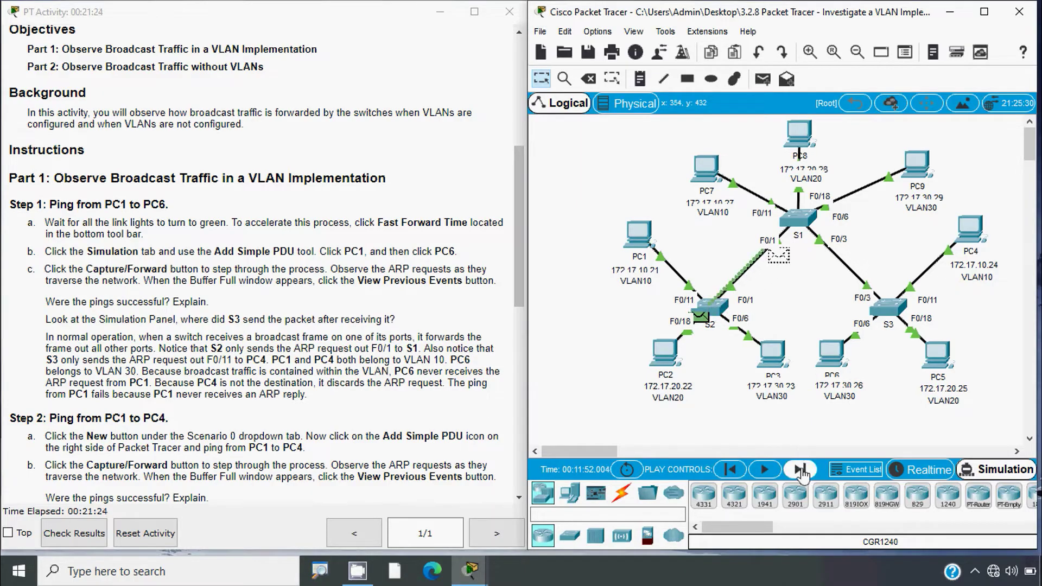
left_click(801, 470)
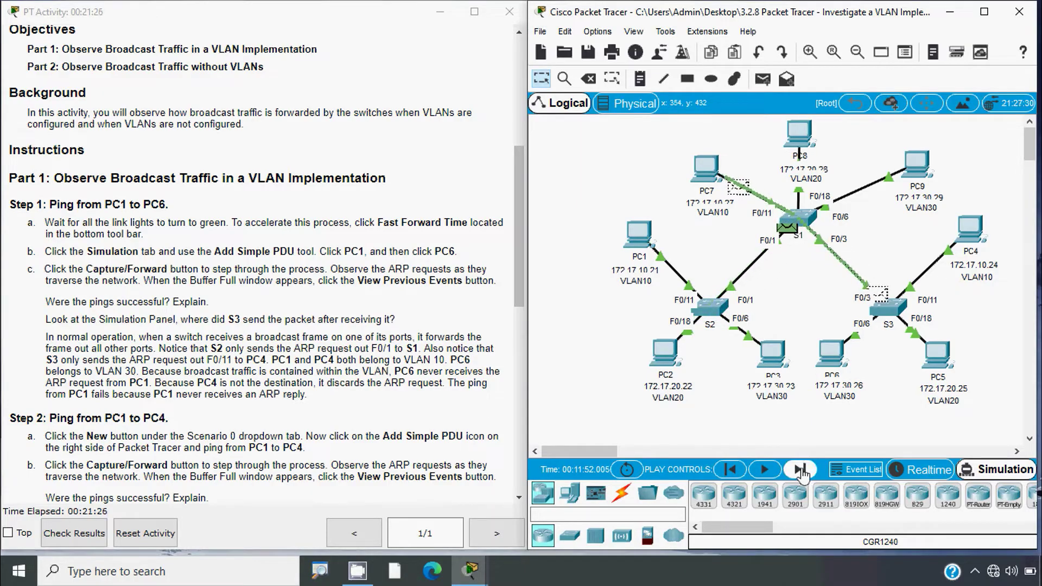
left_click(801, 470)
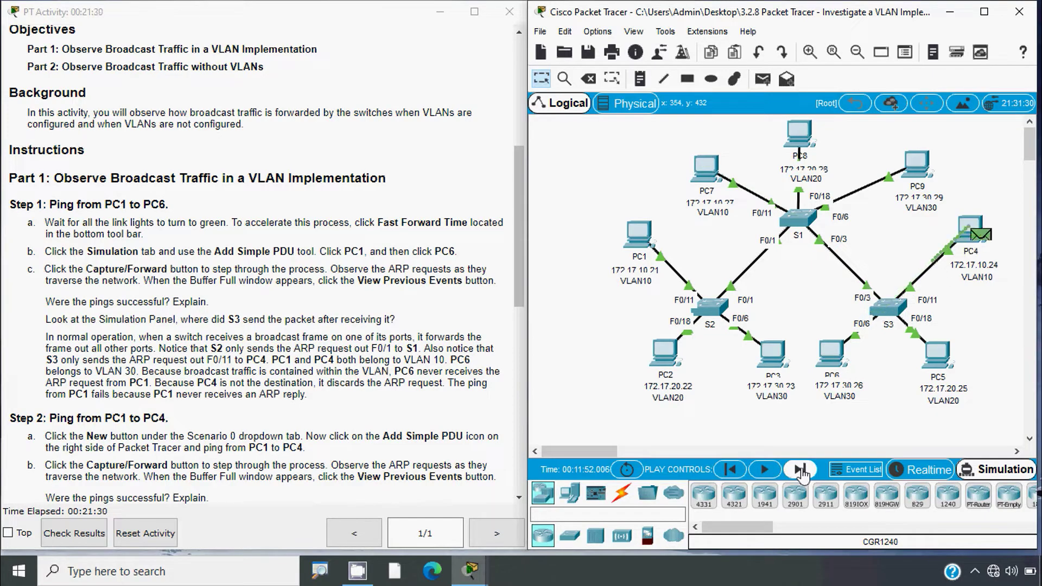
left_click(800, 470)
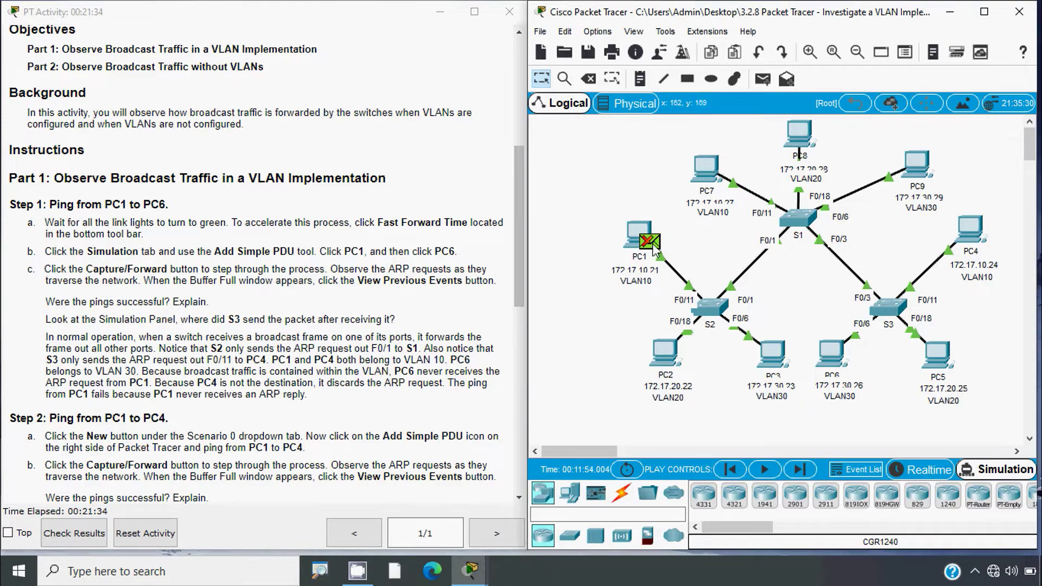
mouse_move(656, 250)
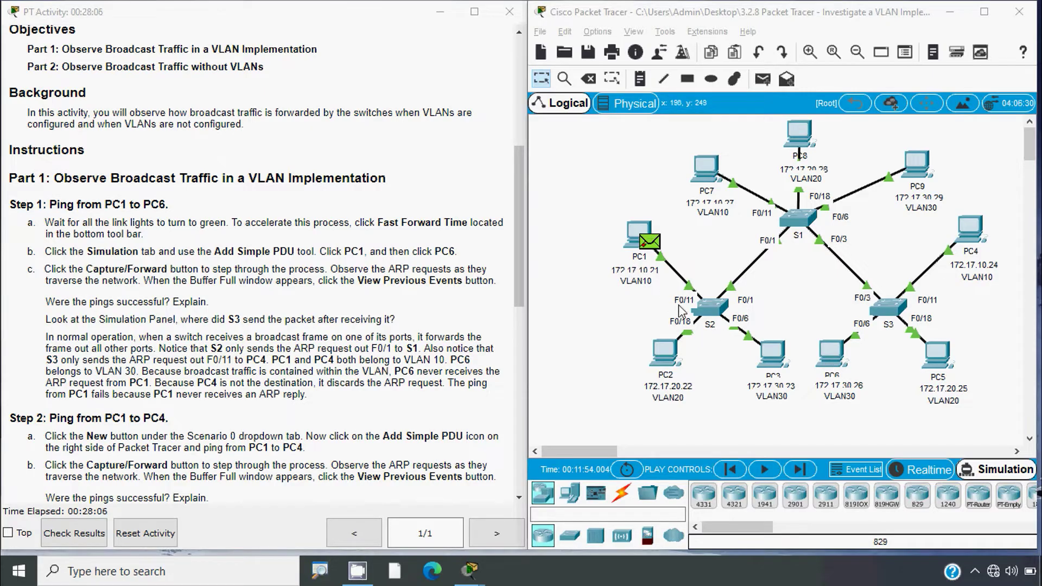
left_click(713, 319)
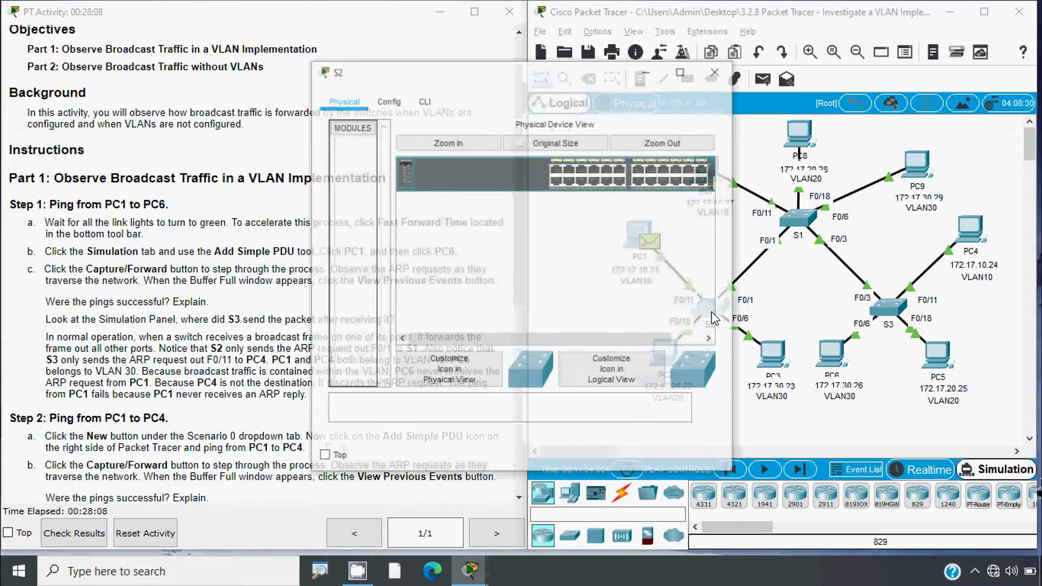
left_click(424, 100)
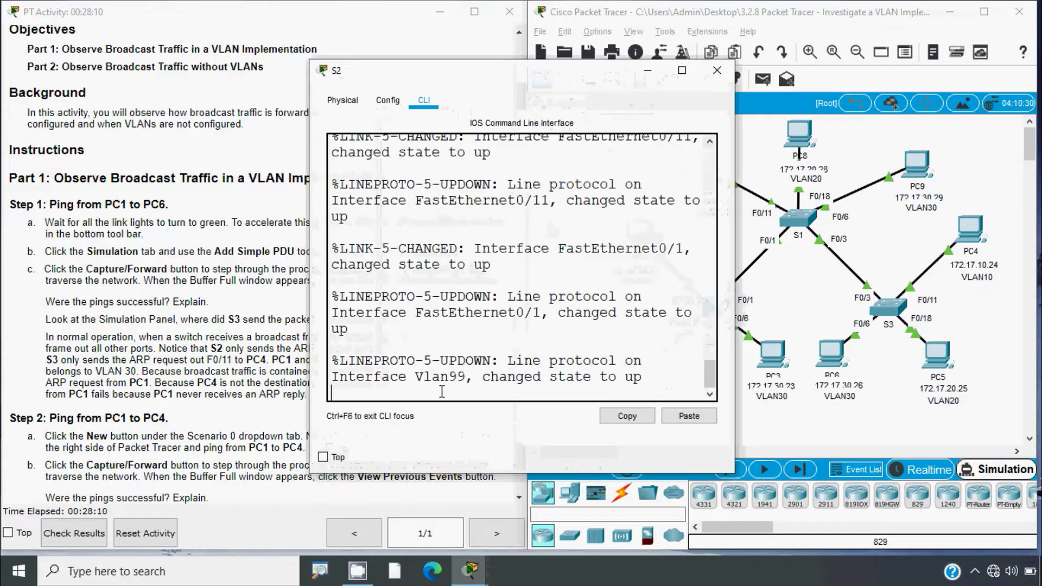
key("Return")
type("ena")
key("Tab")
key("Return")
type("sh")
key("Tab")
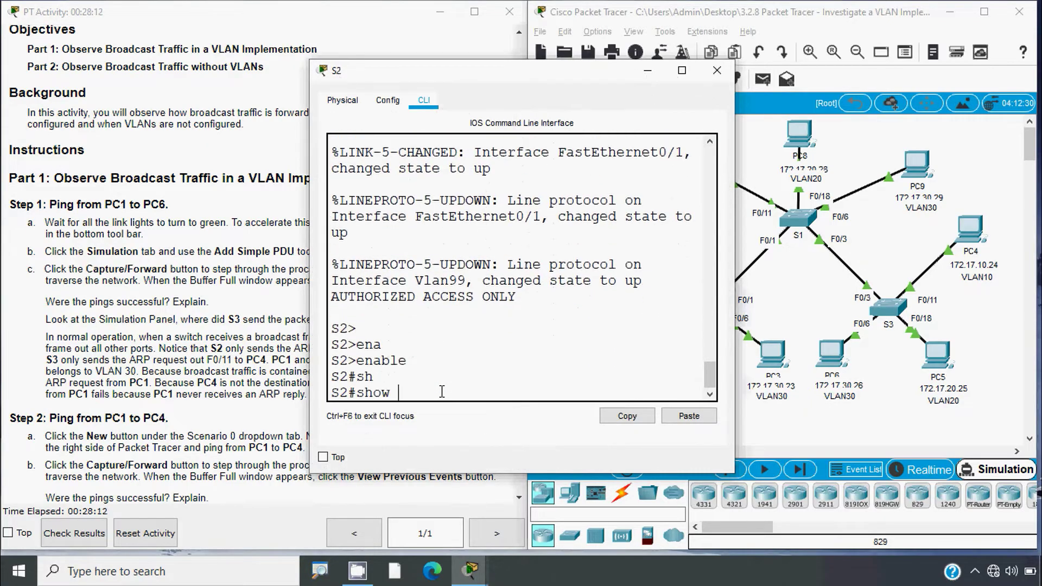
type("vl")
key("Tab")
type("br")
key("Return")
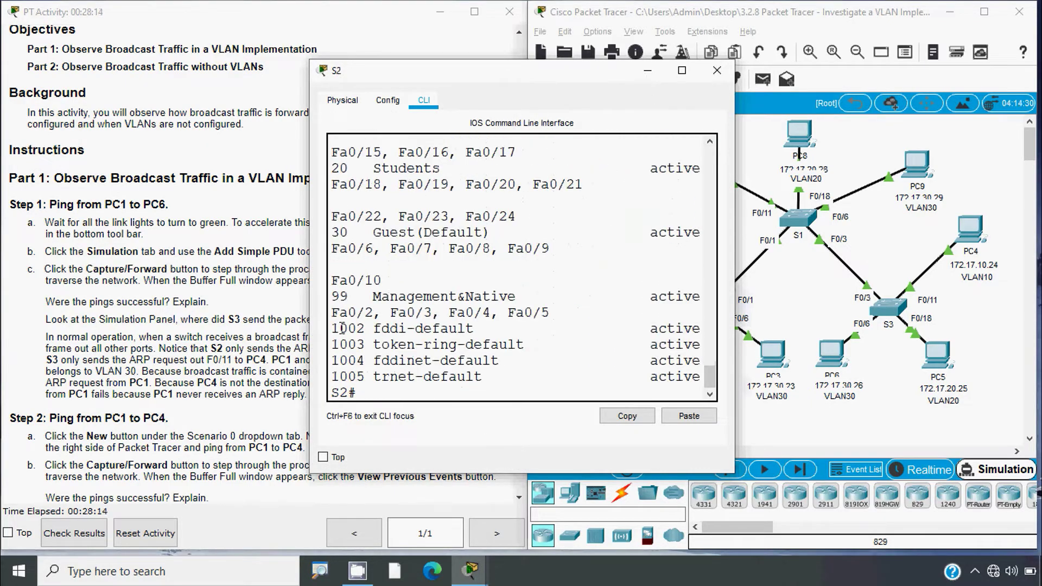
left_click_drag(311, 330, 79, 345)
left_click_drag(735, 304, 837, 304)
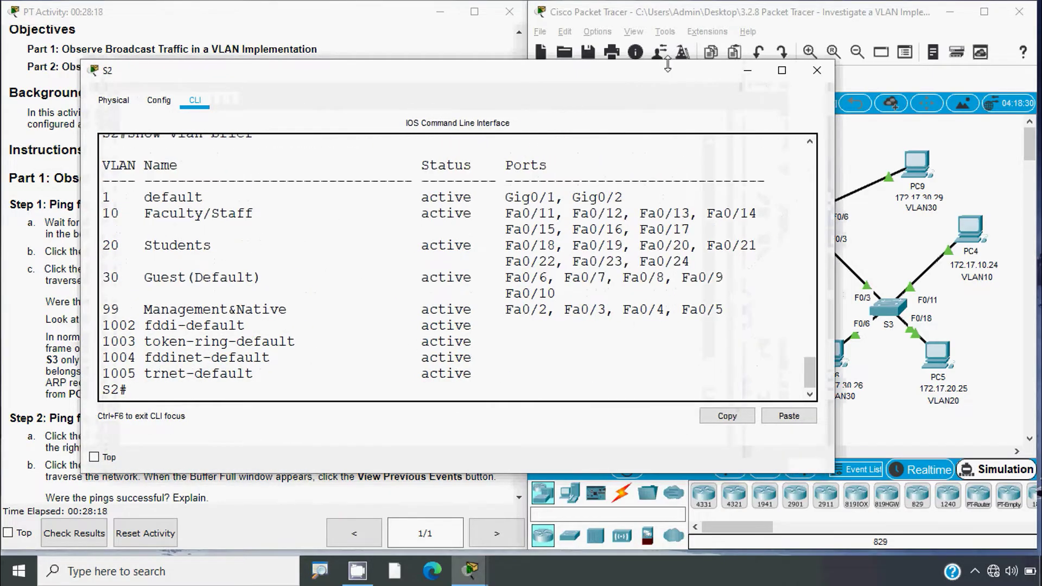
left_click_drag(665, 71, 695, 99)
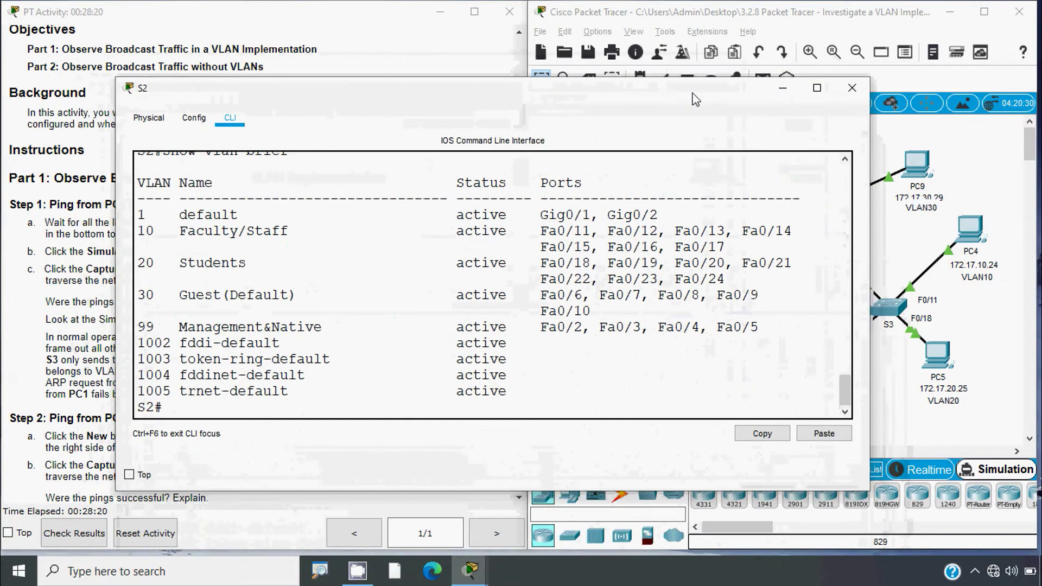
left_click_drag(599, 237, 255, 247)
left_click(255, 247)
left_click_drag(581, 234, 132, 226)
left_click(852, 87)
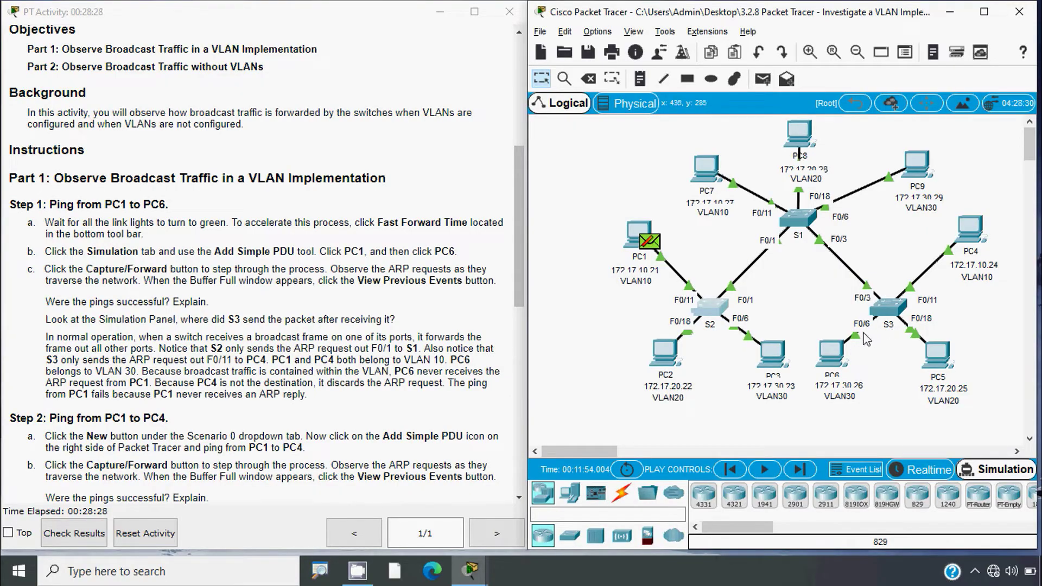
- In S3's CLI, enter privileged mode and run show vlan brief
left_click(888, 308)
left_click(424, 102)
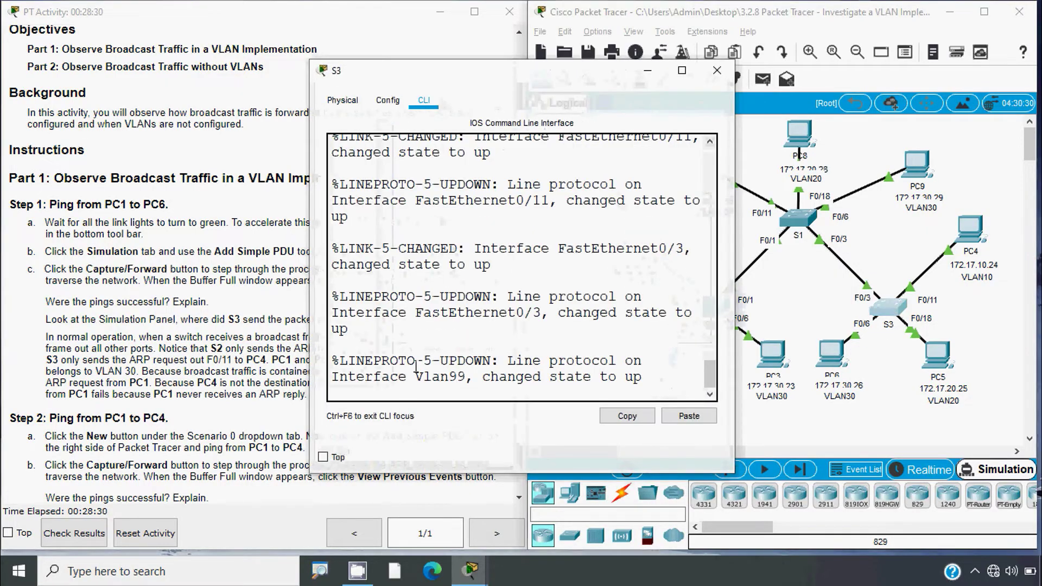
key("Return")
type("en")
key("Tab")
key("Return")
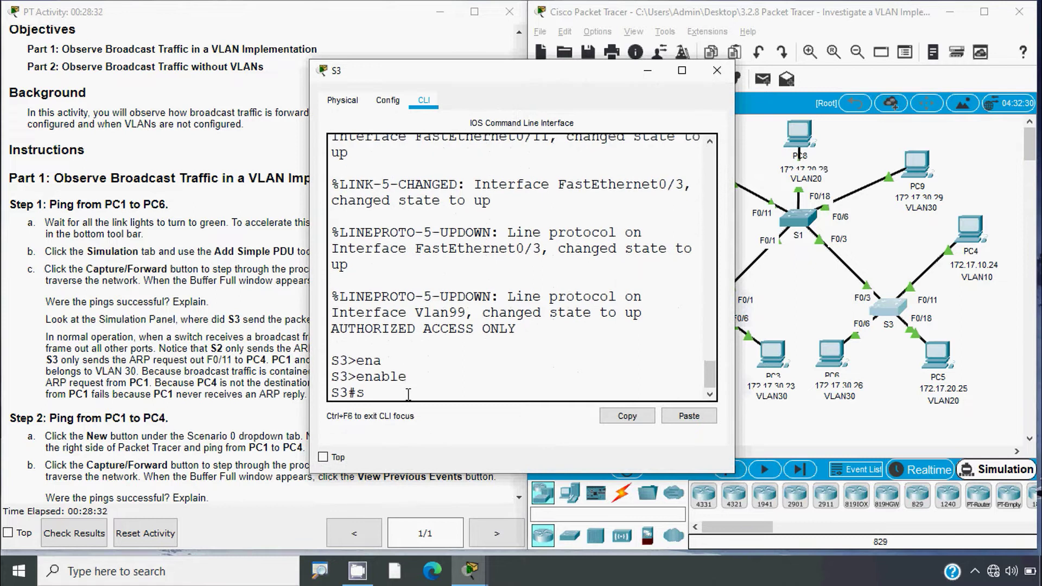
type("sh")
key("Tab")
type("vl br")
key("Return")
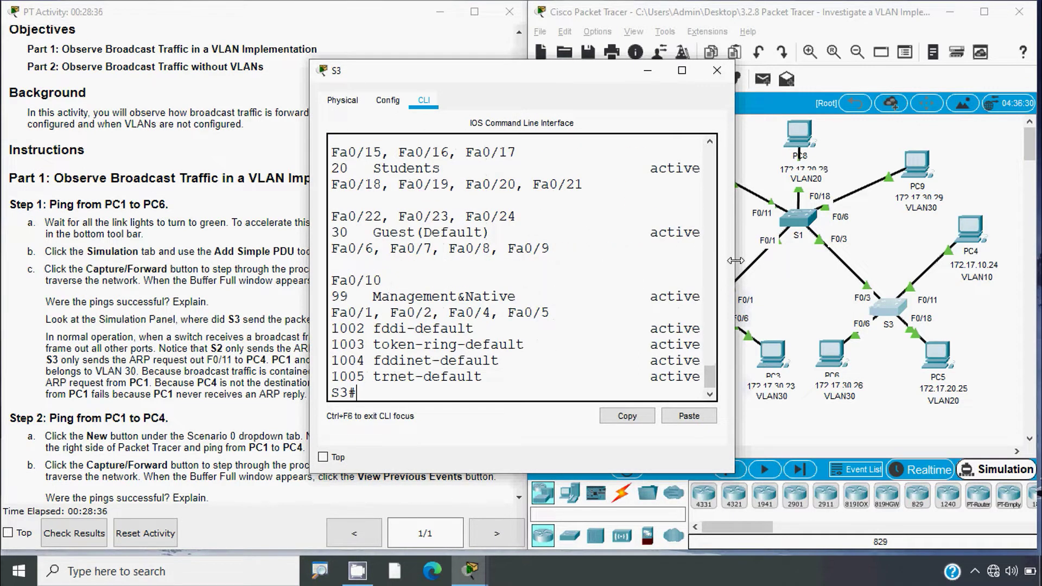
- Widen the S3 console, highlight the VLAN 30 Guest row, and close the S3 window
left_click_drag(735, 260, 989, 280)
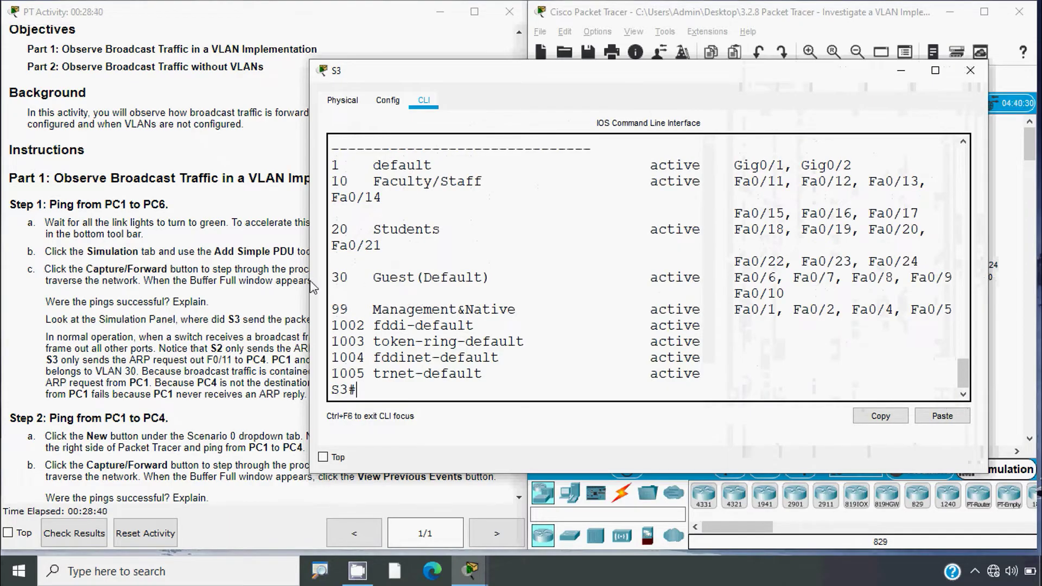
left_click_drag(310, 280, 157, 280)
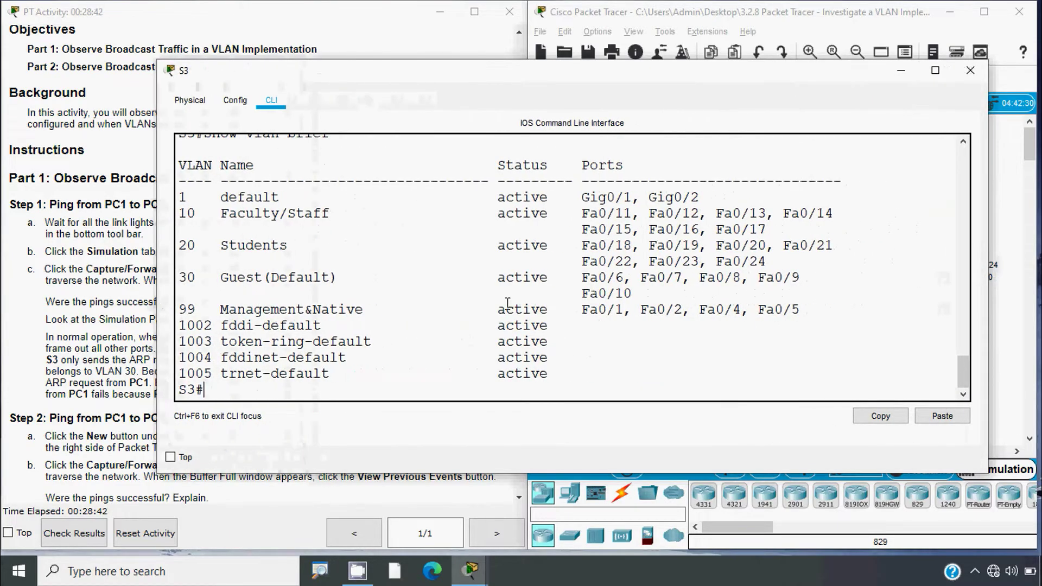
left_click_drag(589, 281, 168, 282)
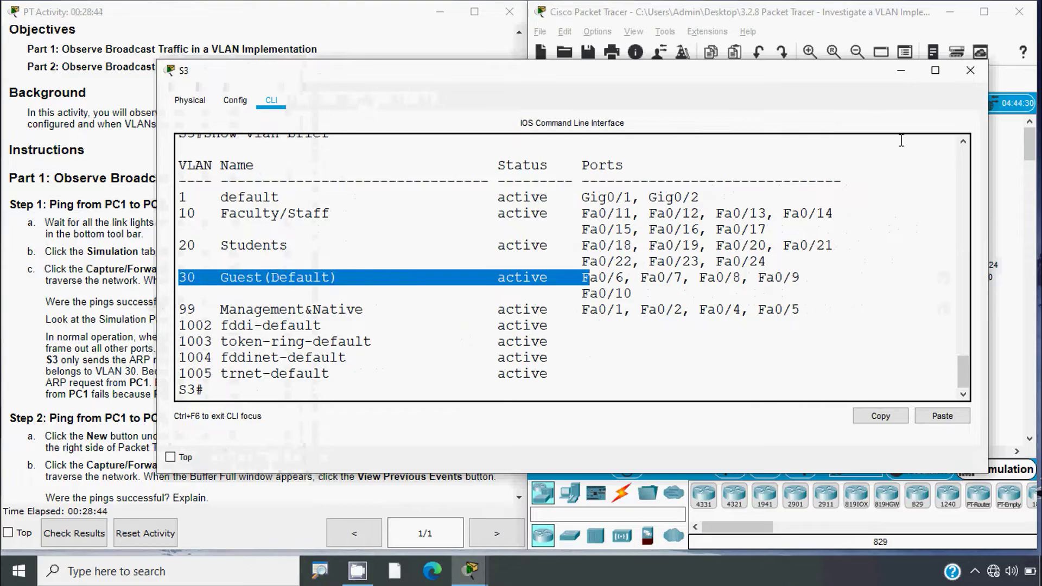
left_click(971, 70)
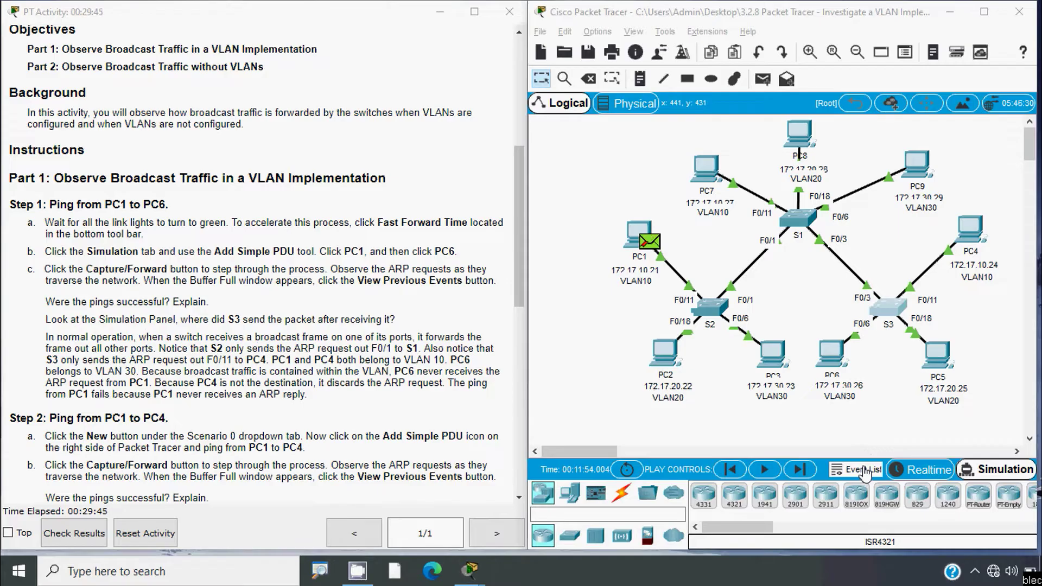
- Rewind two events to S1, then replay the ARP broadcast to PC7, S3 and on to PC4
left_click(730, 470)
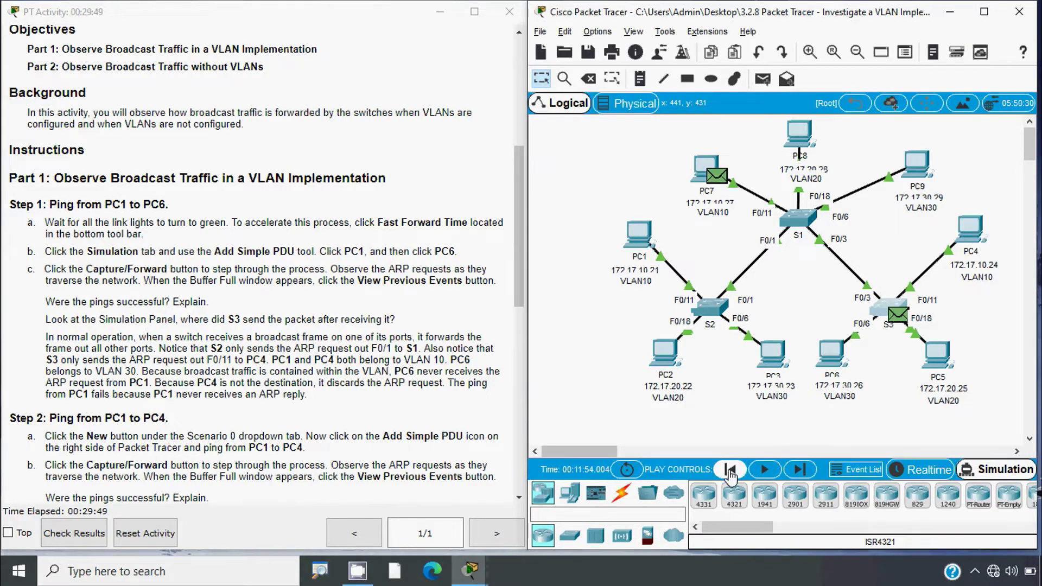
left_click(729, 471)
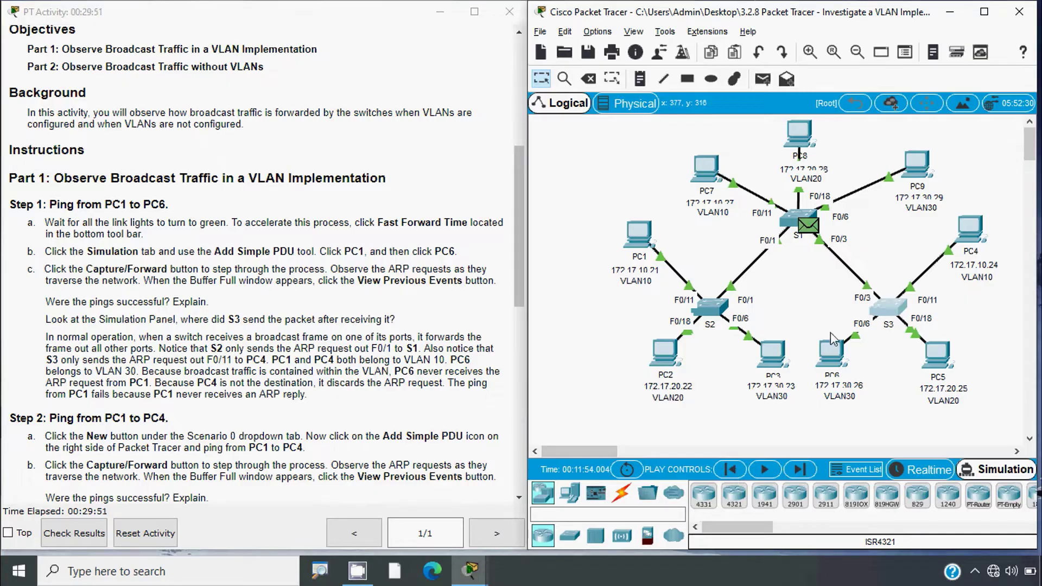
left_click(800, 470)
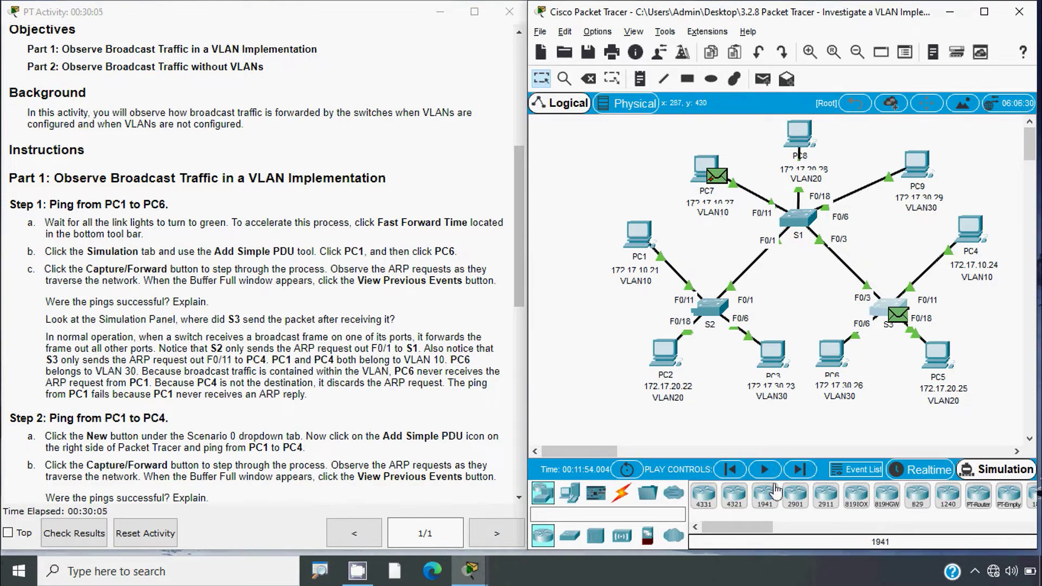
left_click(800, 470)
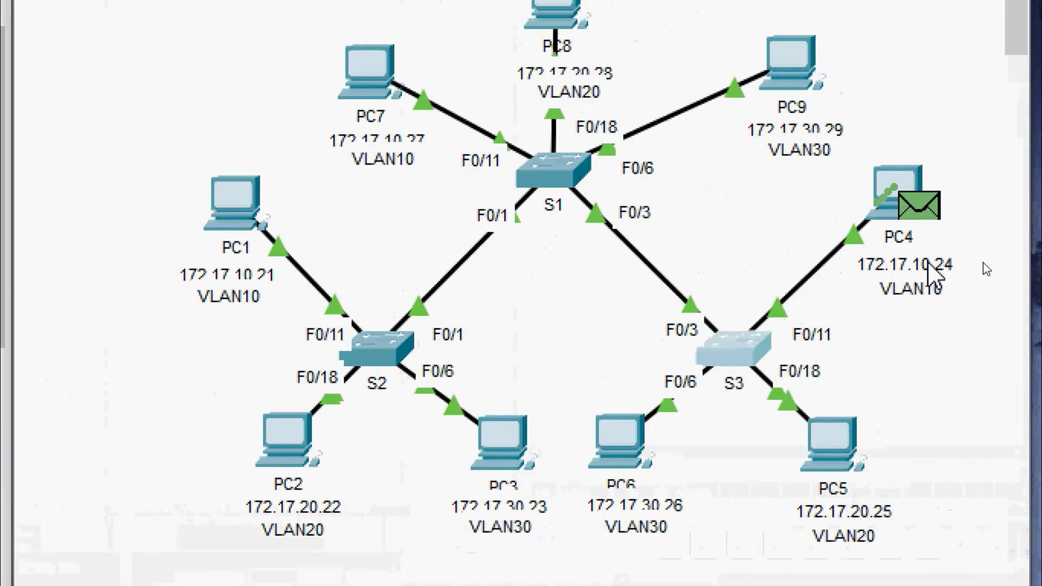
mouse_move(927, 255)
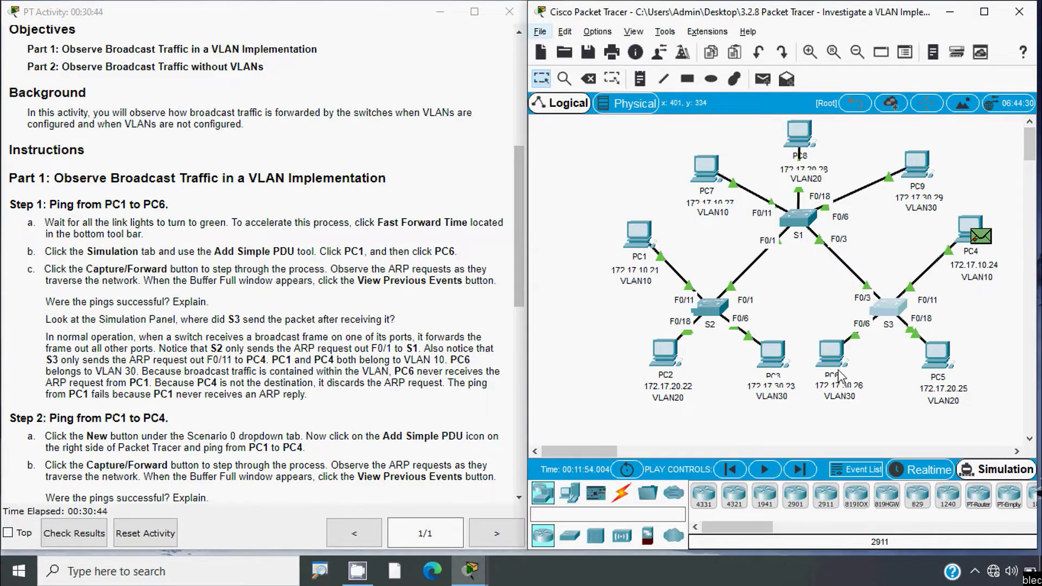
mouse_move(841, 376)
- Forward the failed PC1-to-PC6 ping one event so it returns to PC1
left_click(797, 470)
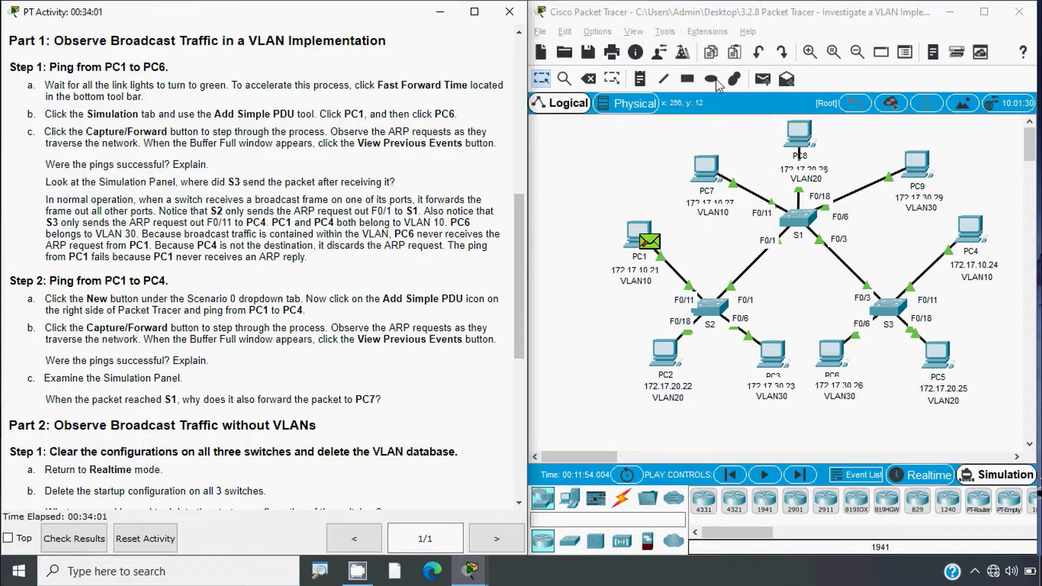
- Start a new scenario to clear the failed ping, restore the window, and choose Add Simple PDU
left_click(984, 12)
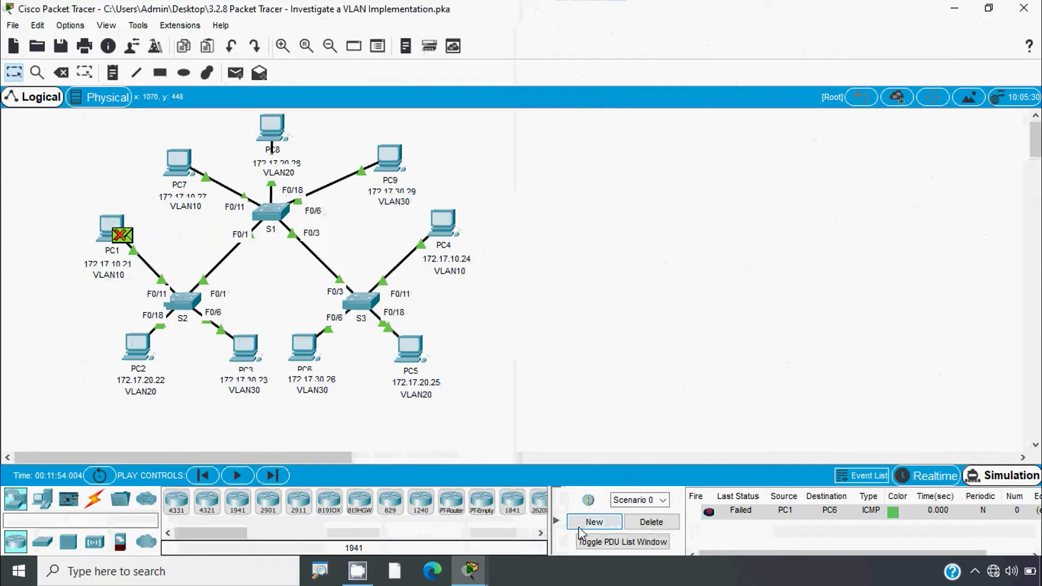
left_click(556, 521)
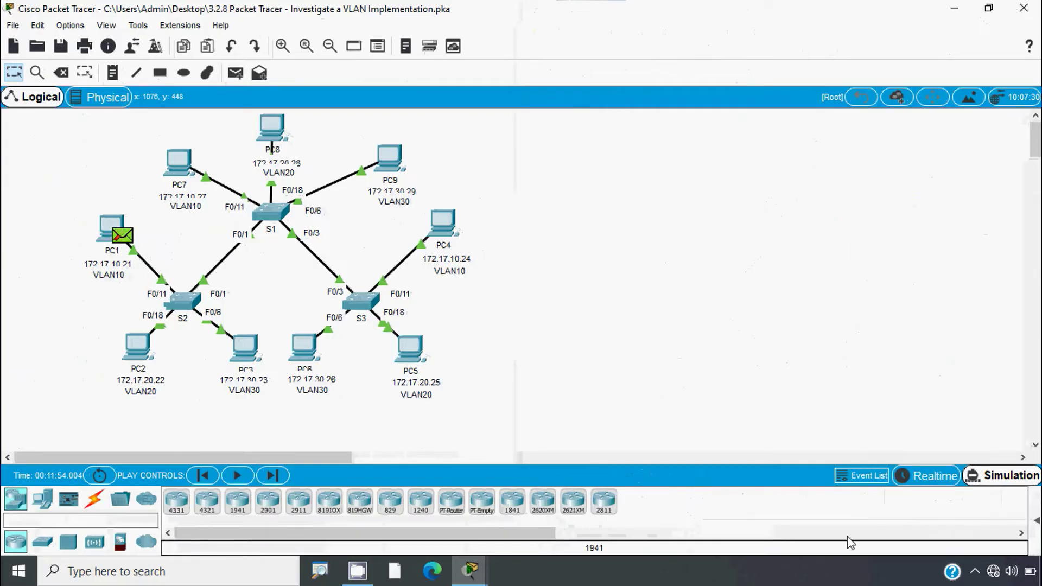
left_click(1037, 522)
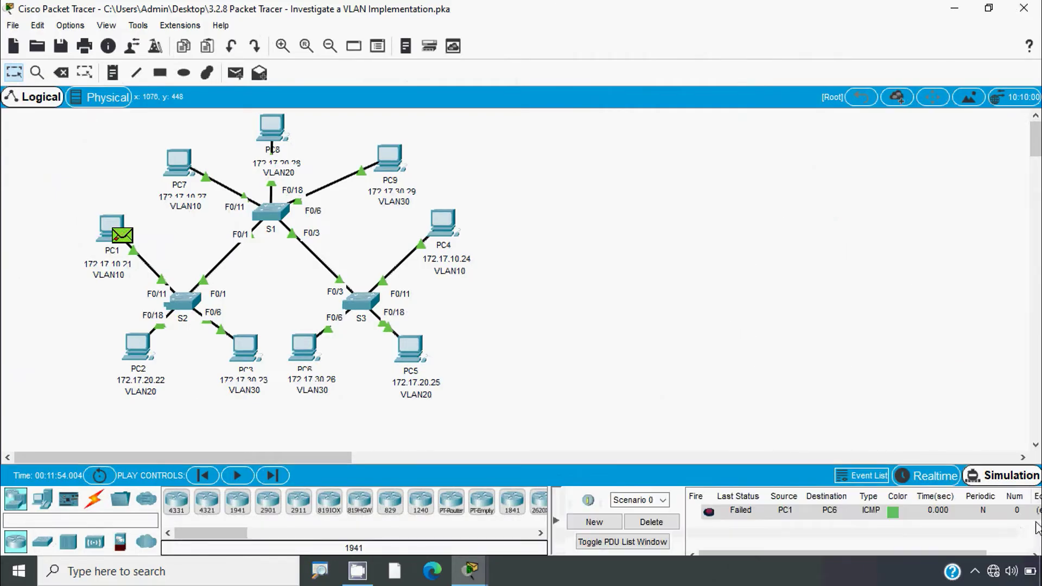
key("alt+Tab")
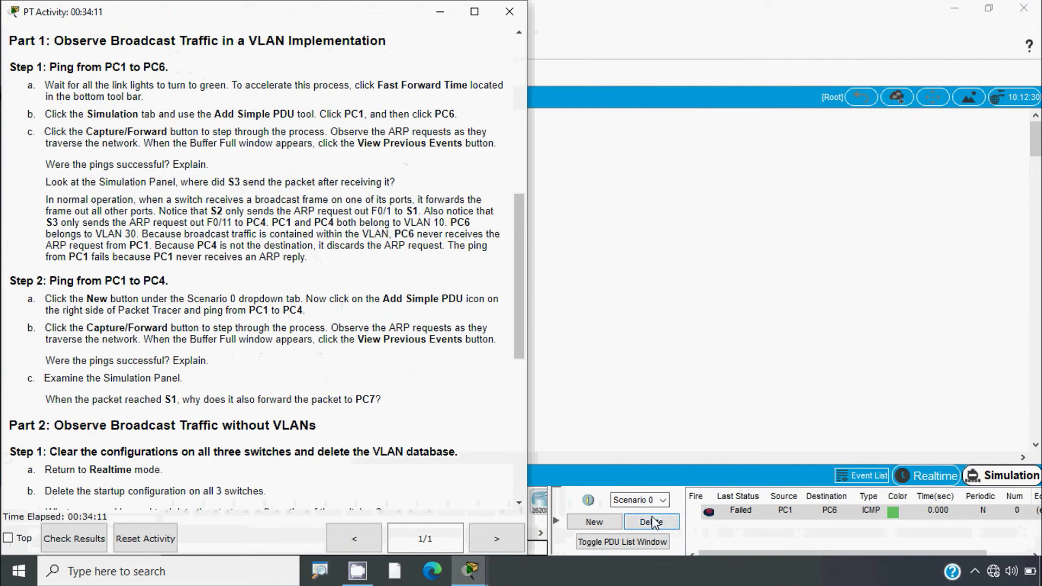
left_click(597, 522)
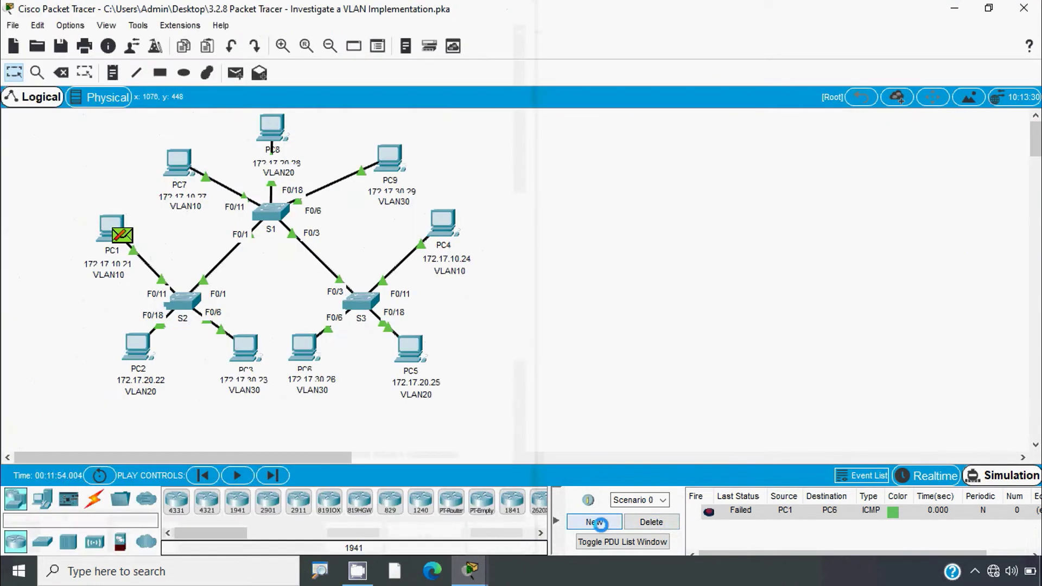
left_click(989, 7)
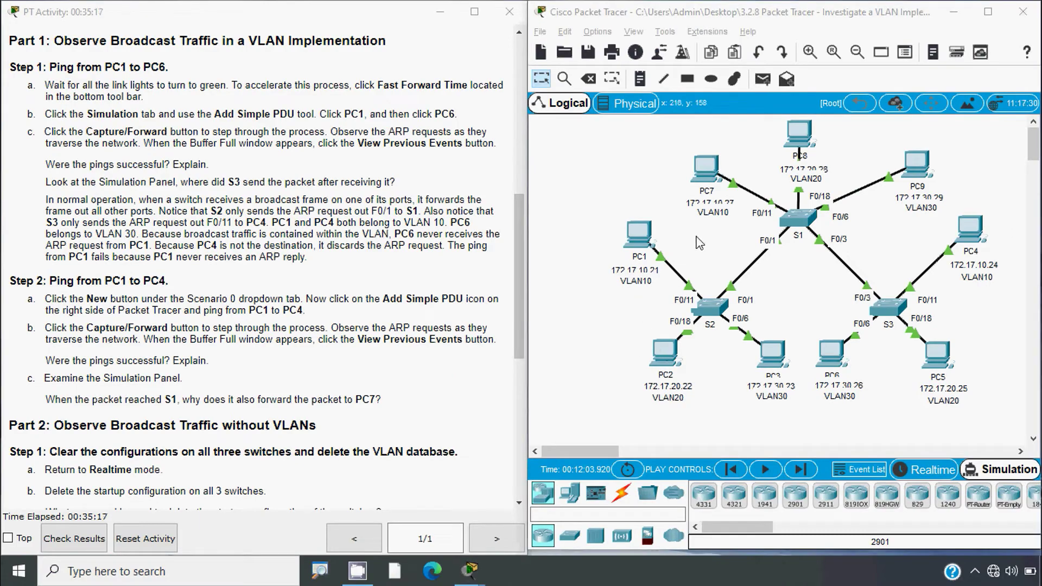
left_click(764, 80)
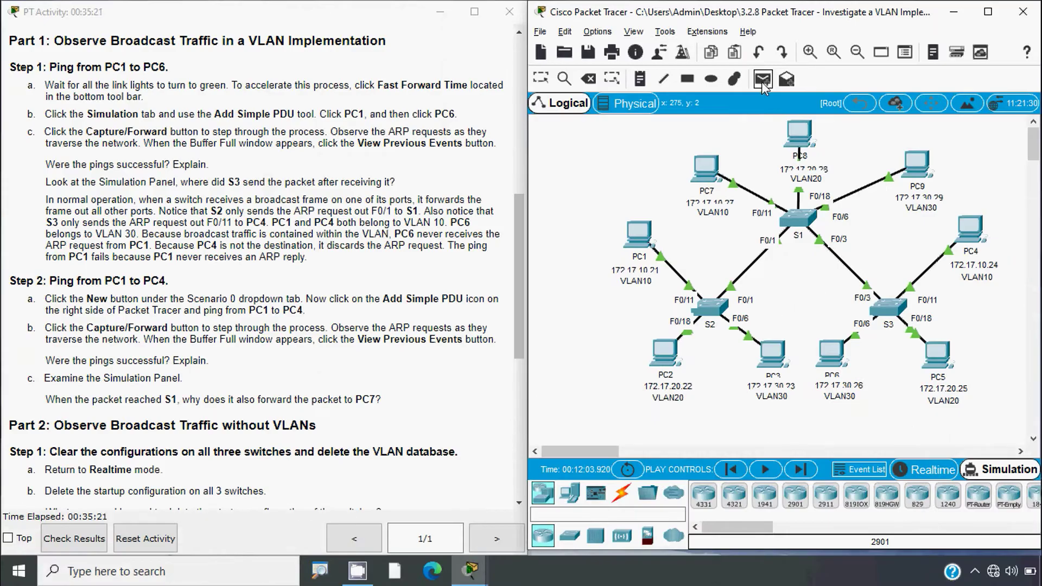
- Place a simple PDU with PC1 as source and PC4 as destination
left_click(640, 236)
left_click(971, 224)
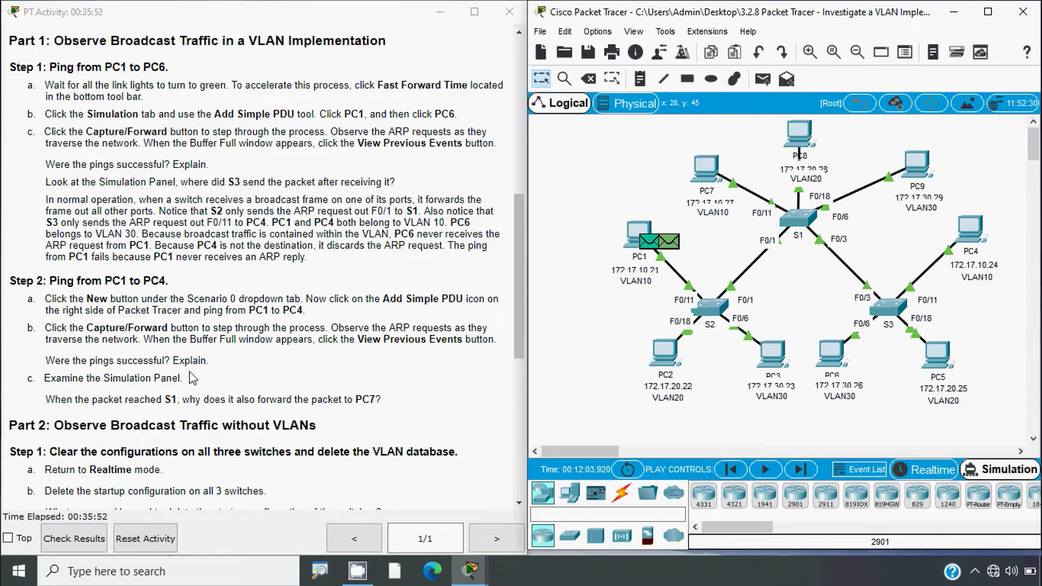
key("alt")
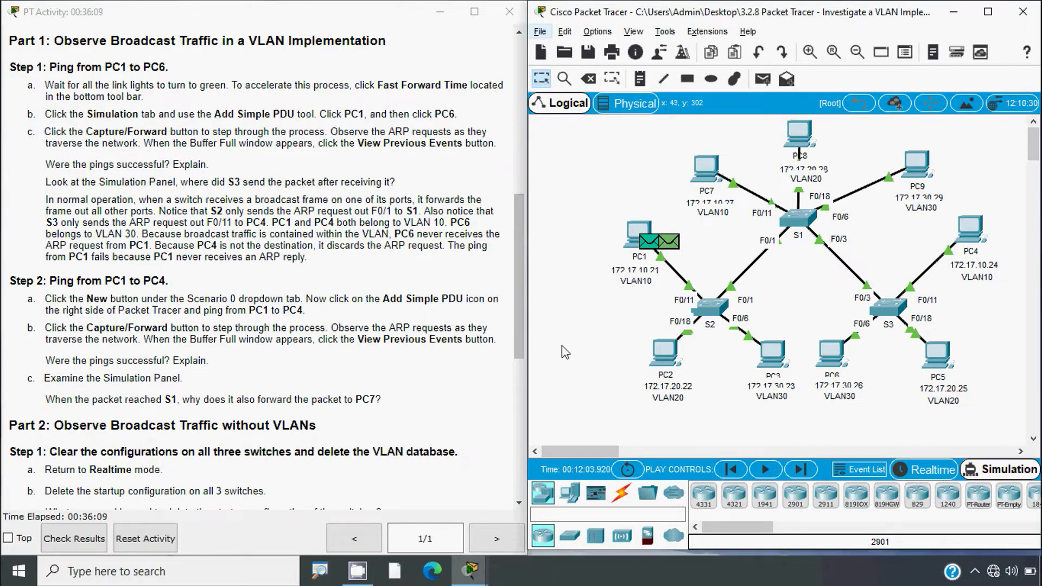
- Step the ARP request PC1→S2→S1→S3→PC4 and its reply back toward S2, inspecting the envelopes
left_click(797, 470)
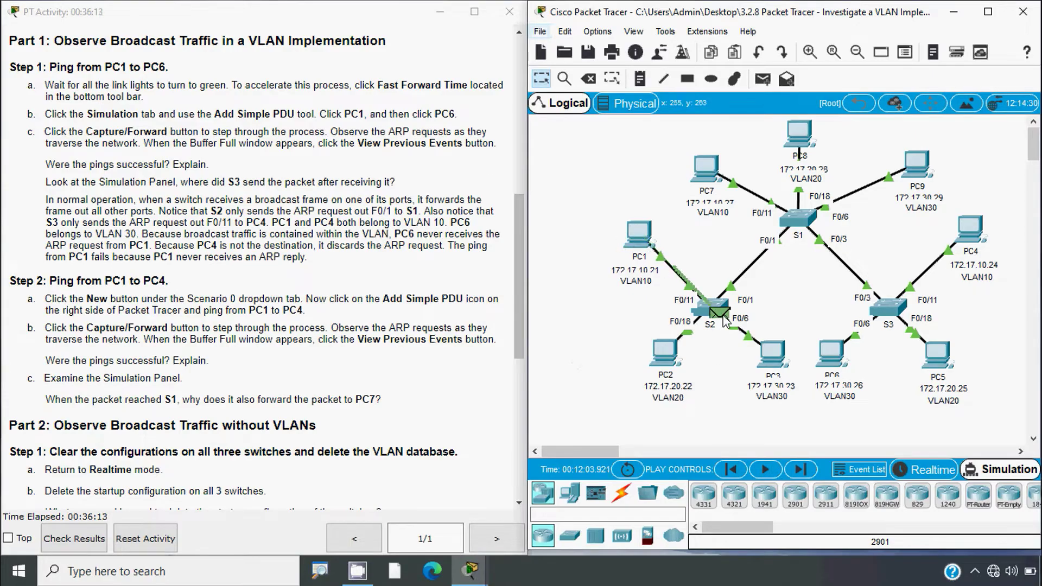
mouse_move(724, 319)
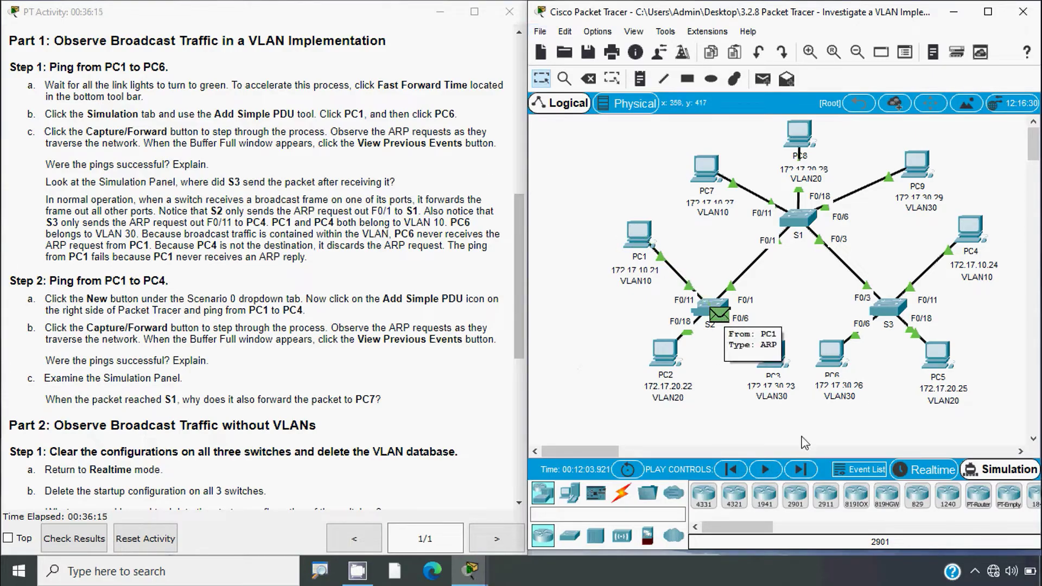
left_click(799, 471)
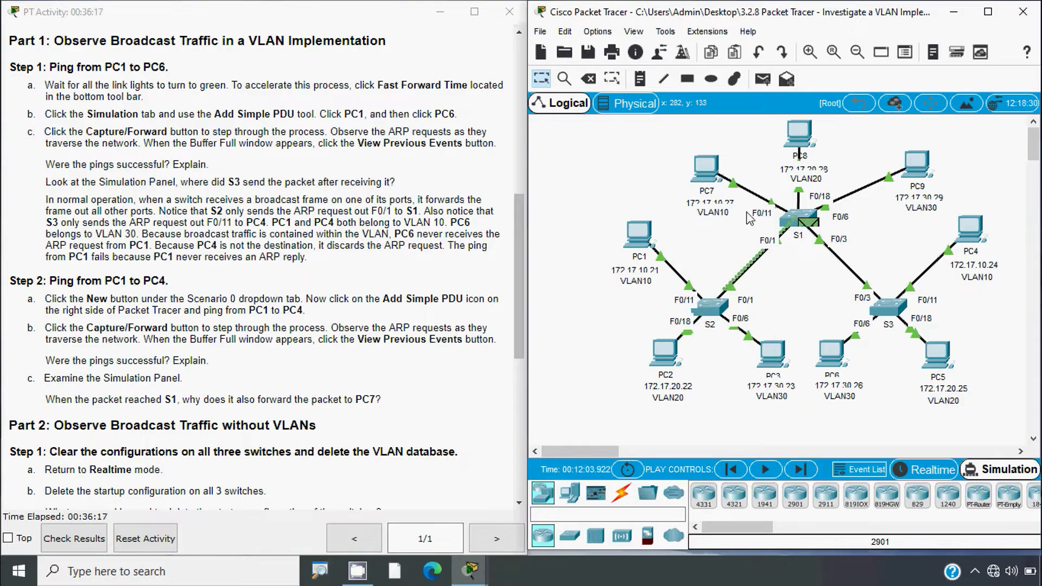
left_click(805, 479)
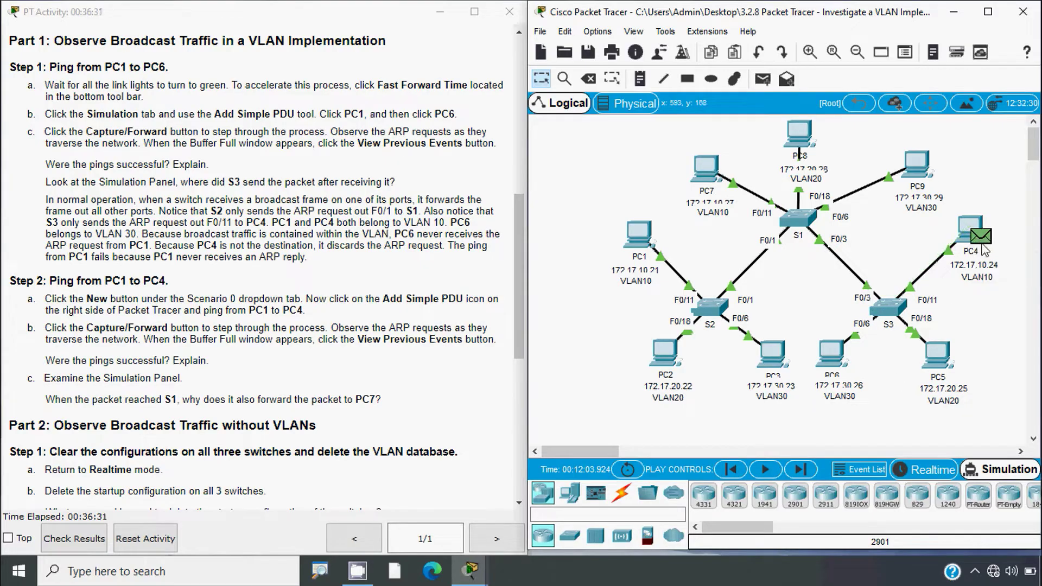
left_click(801, 470)
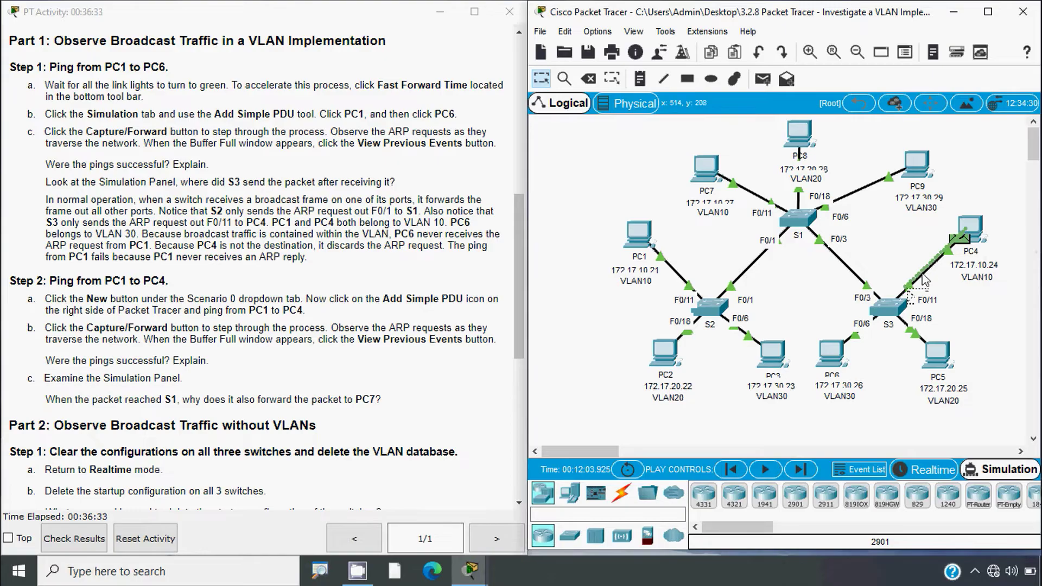
mouse_move(974, 237)
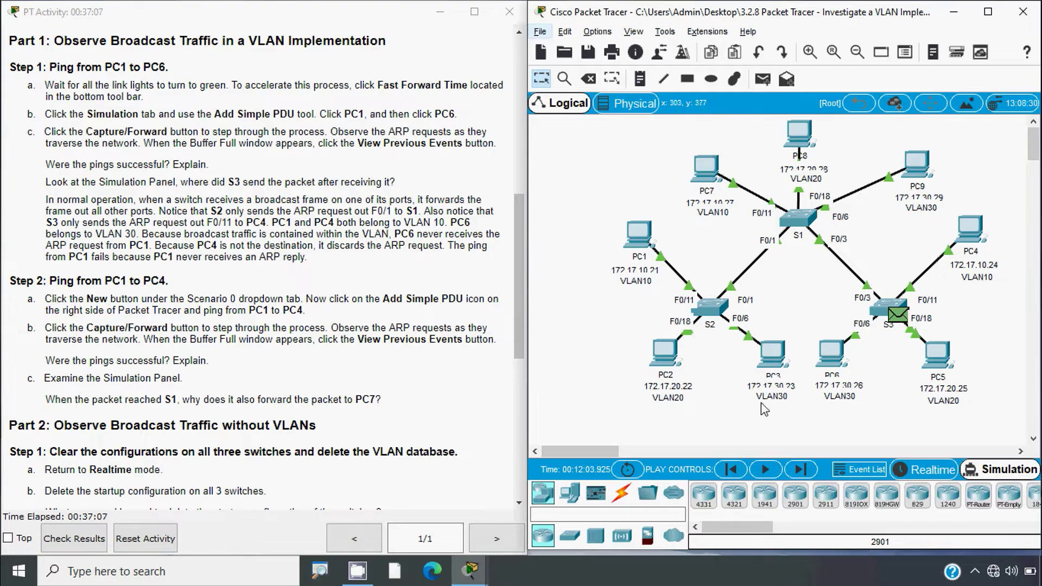
left_click(800, 469)
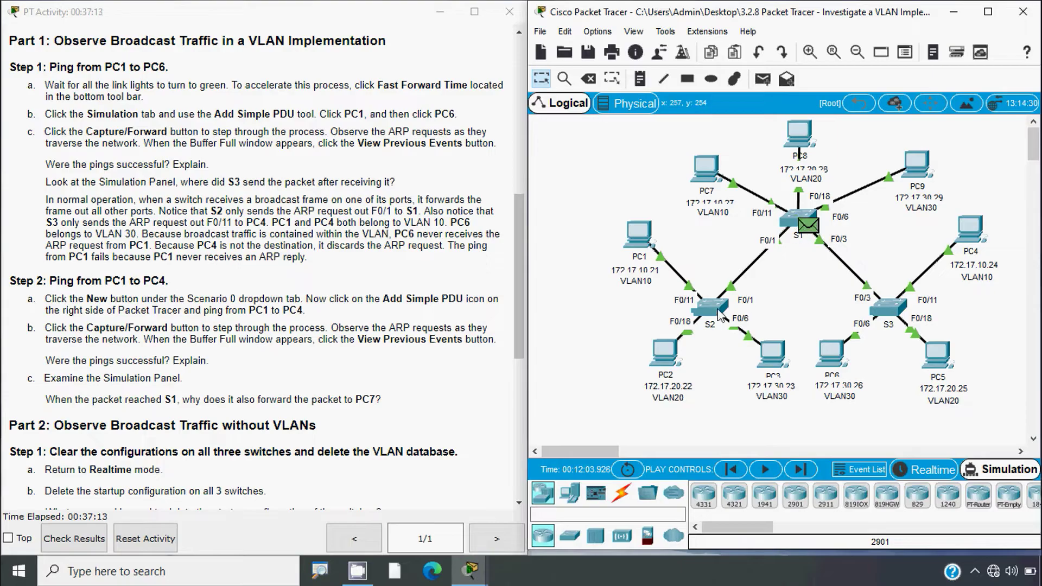
left_click(800, 470)
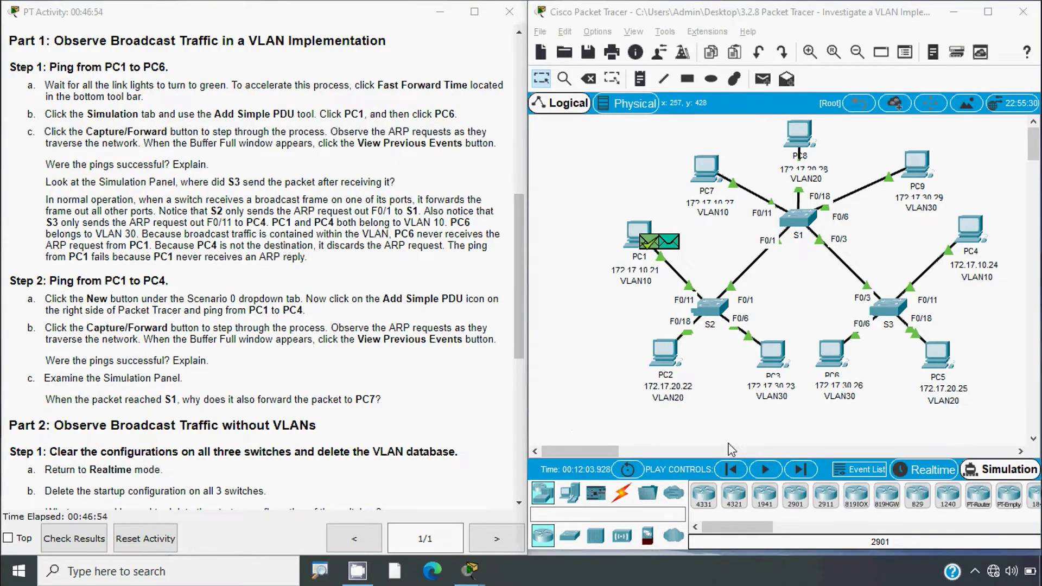
- Forward the ping PC1→S2→S1→S3→PC4 and step its reply back via S3, S1, S2 to PC1
left_click(801, 470)
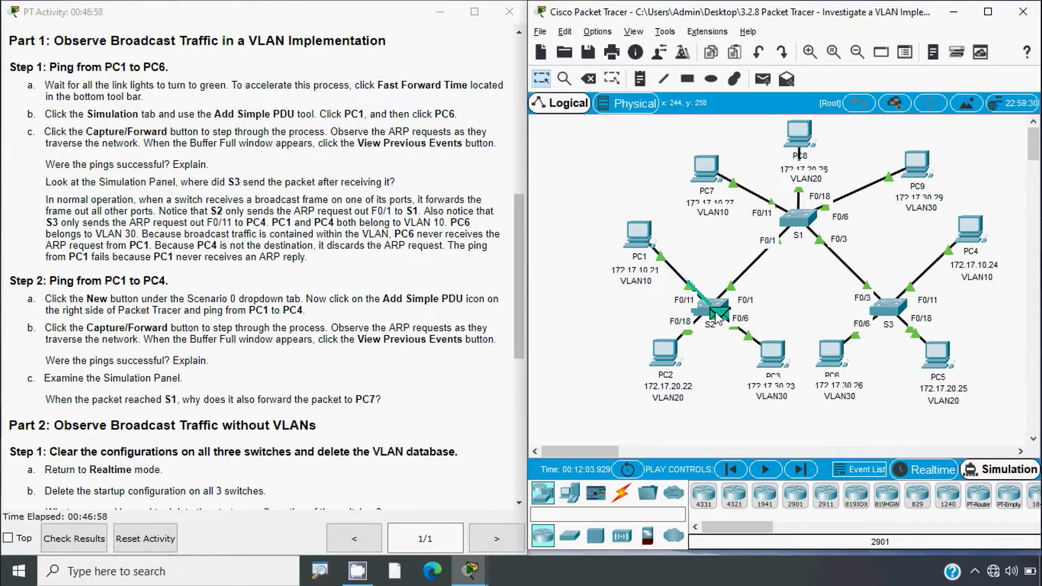
mouse_move(717, 317)
left_click(801, 471)
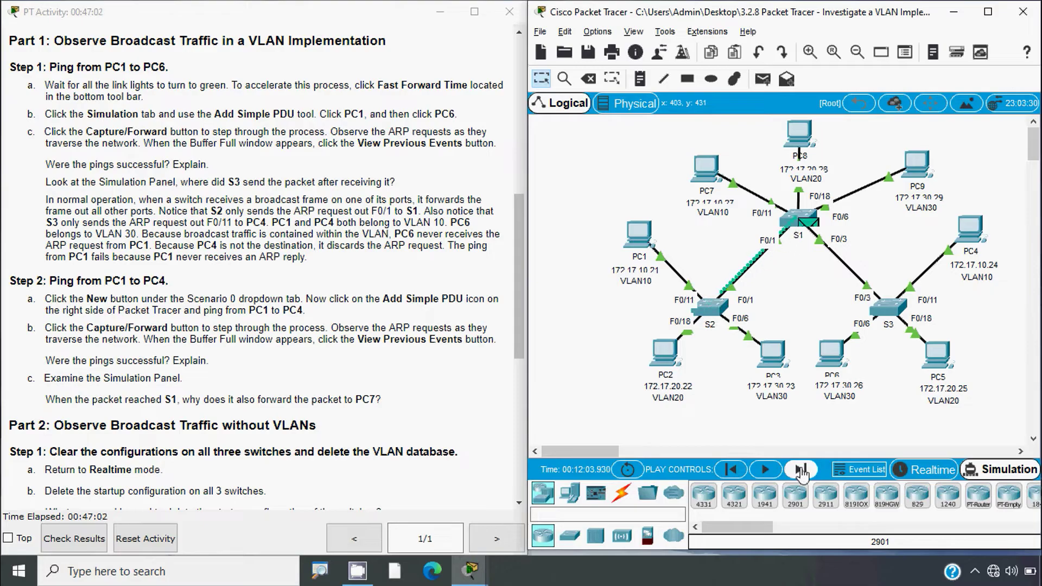
left_click(802, 470)
left_click(801, 470)
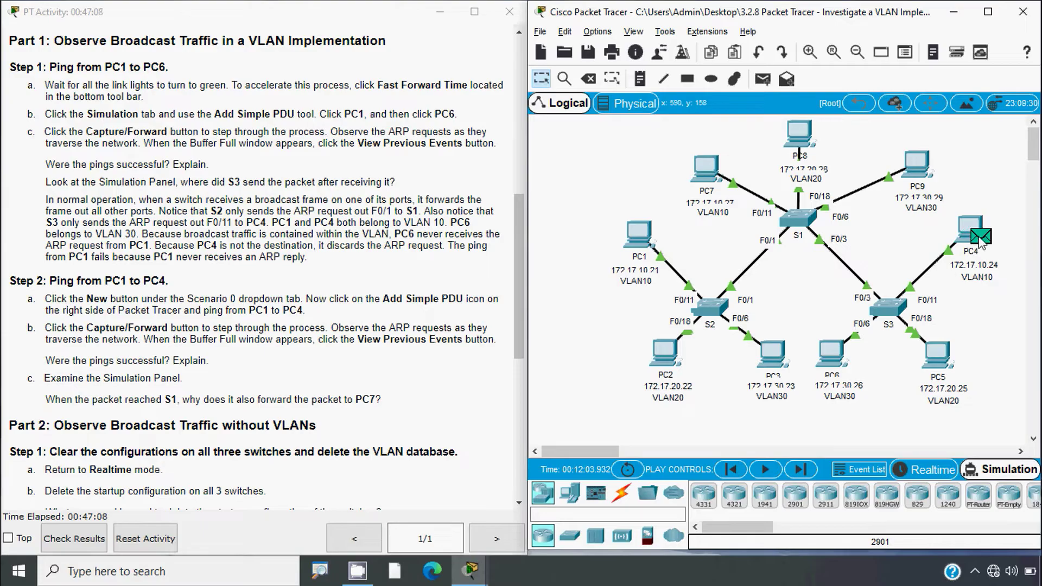
left_click(801, 470)
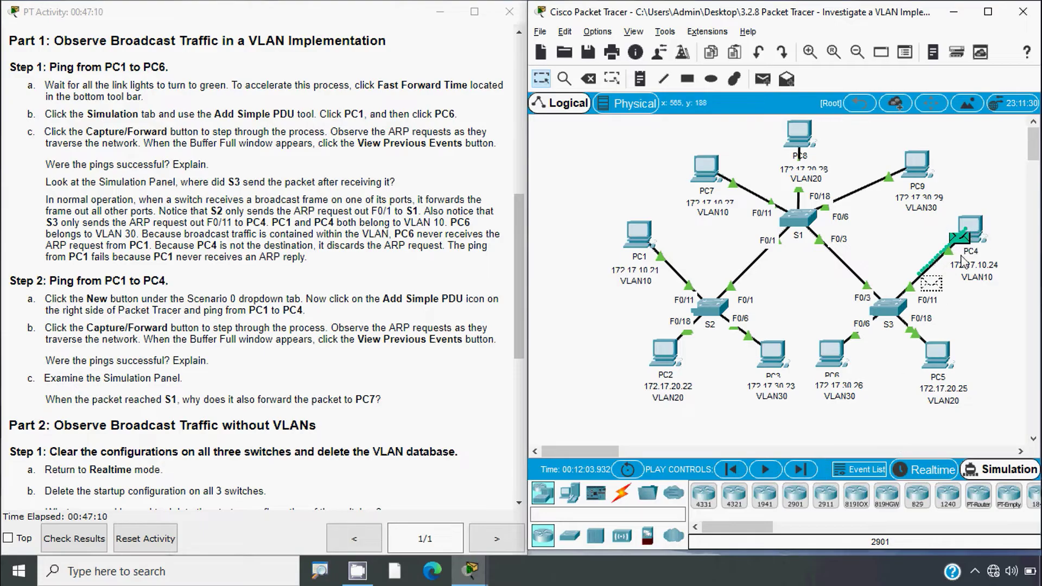
left_click(812, 472)
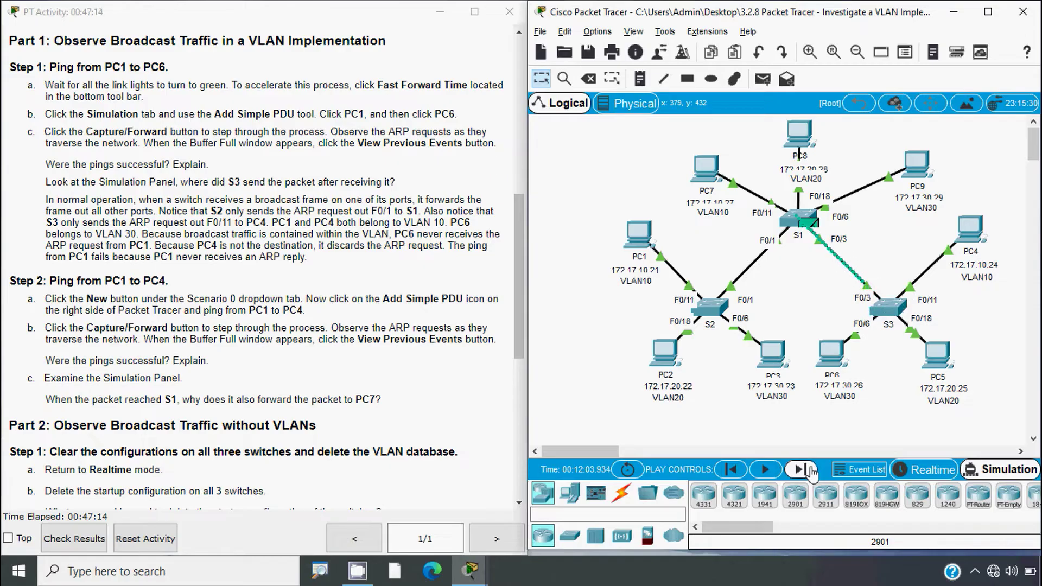
left_click(811, 471)
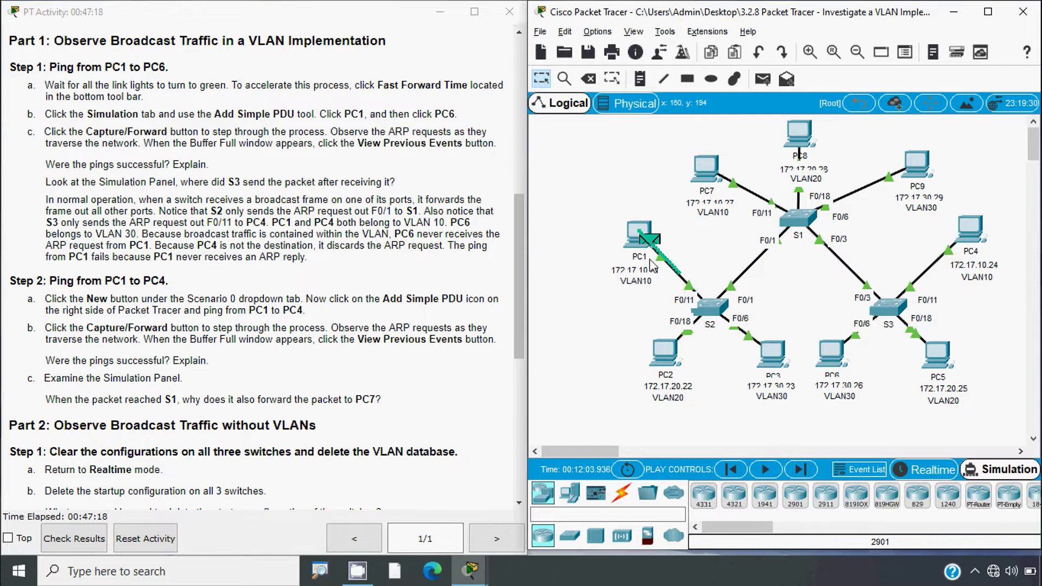
mouse_move(653, 264)
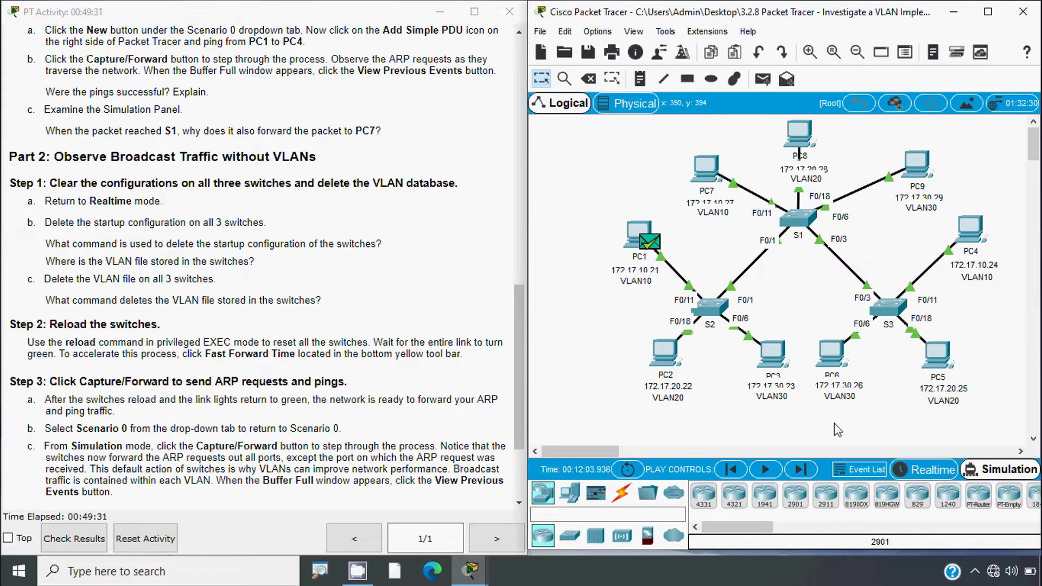
- Return the network from Simulation to Realtime mode
left_click(923, 470)
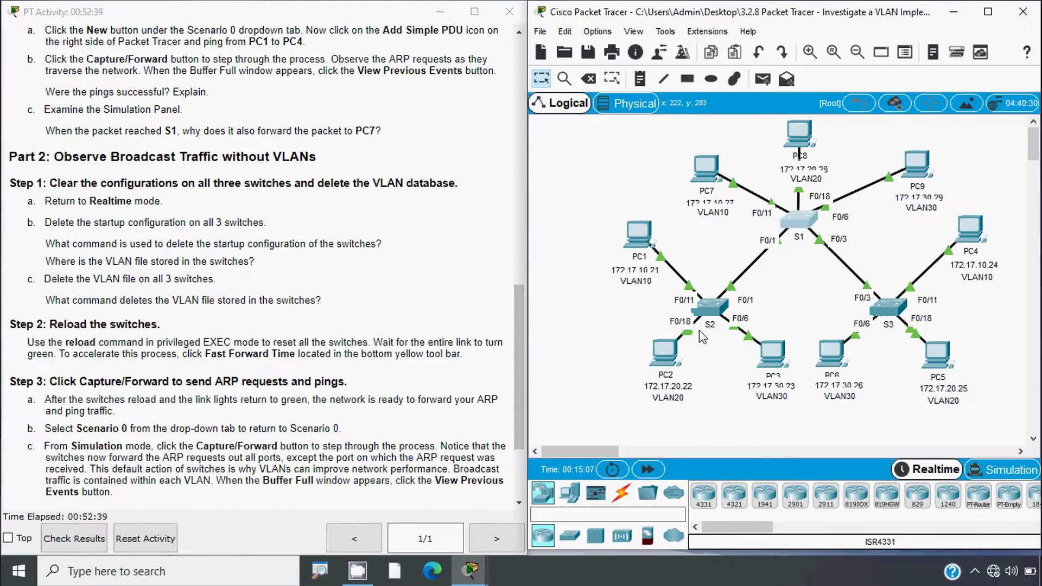
- Run erase startup-config on switch S2, confirm the nvram erase, and close its window
left_click(710, 308)
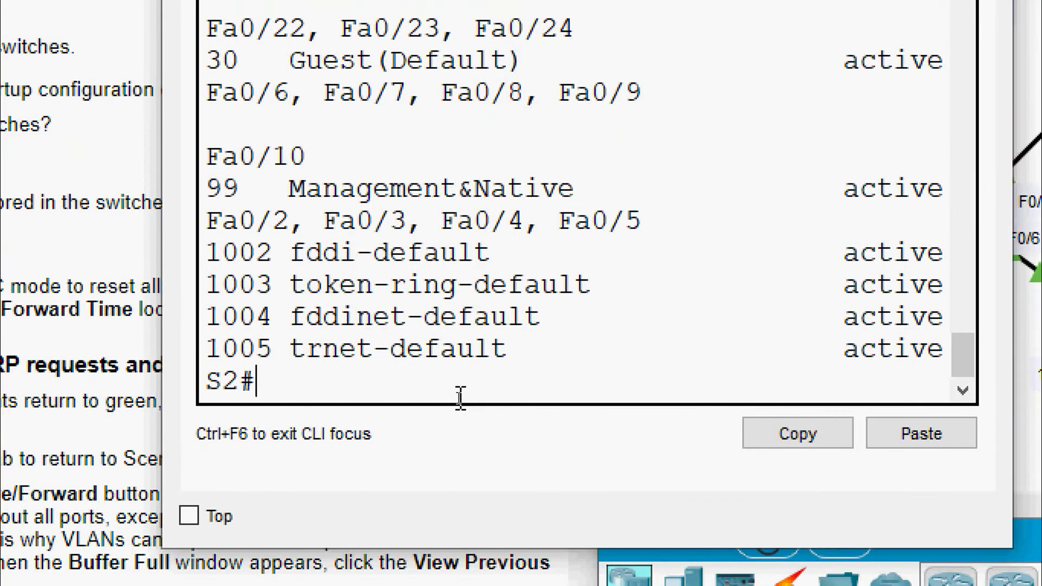
type("eras")
key("Tab")
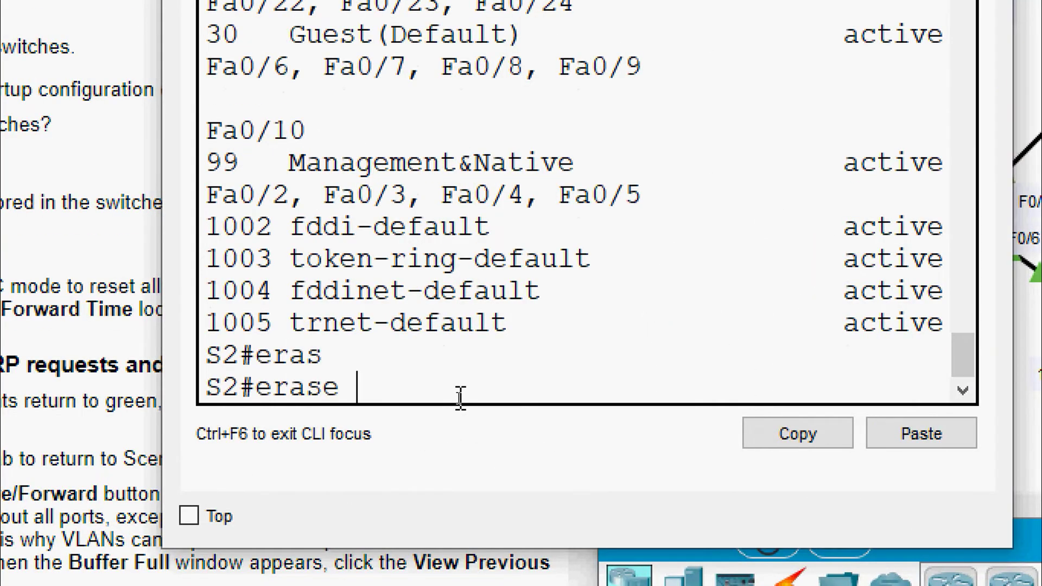
type("?")
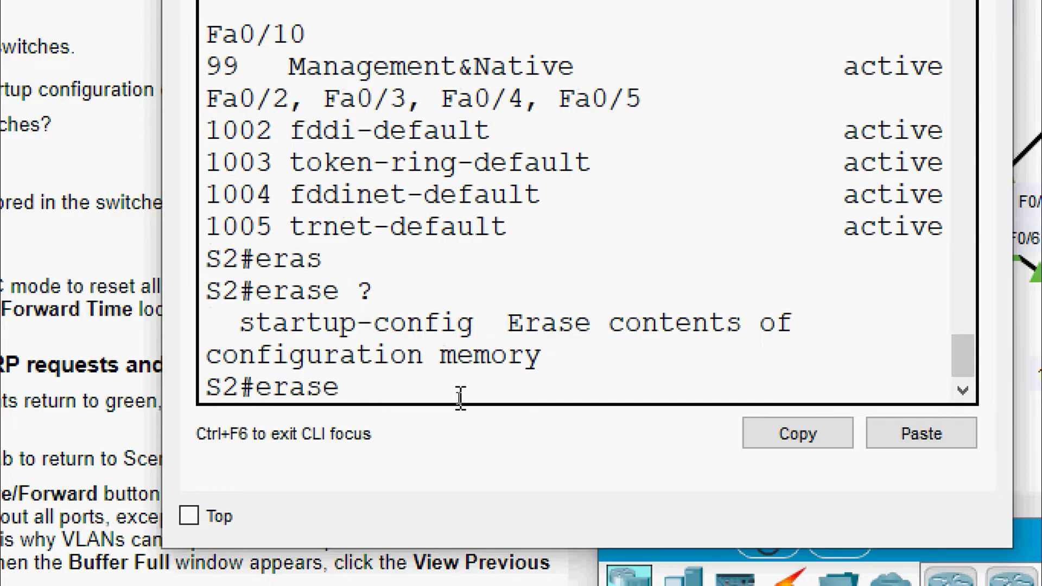
type("st")
key("Tab")
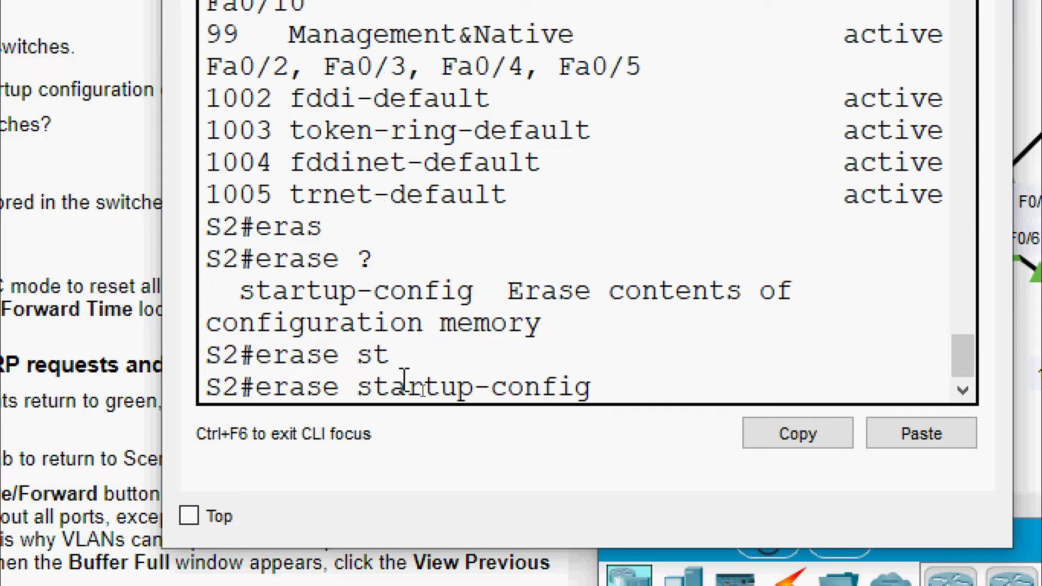
key("Return")
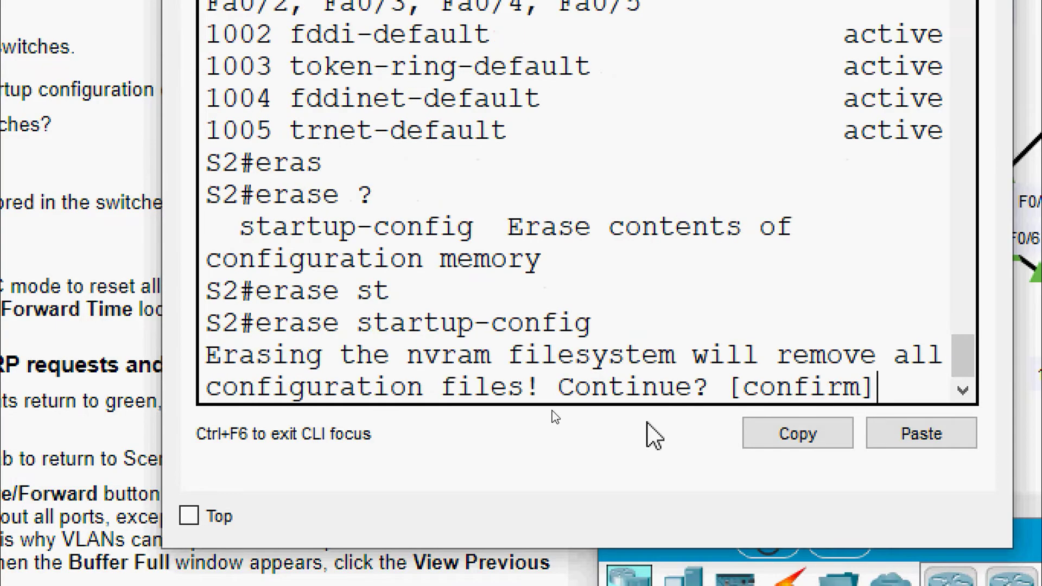
key("Return")
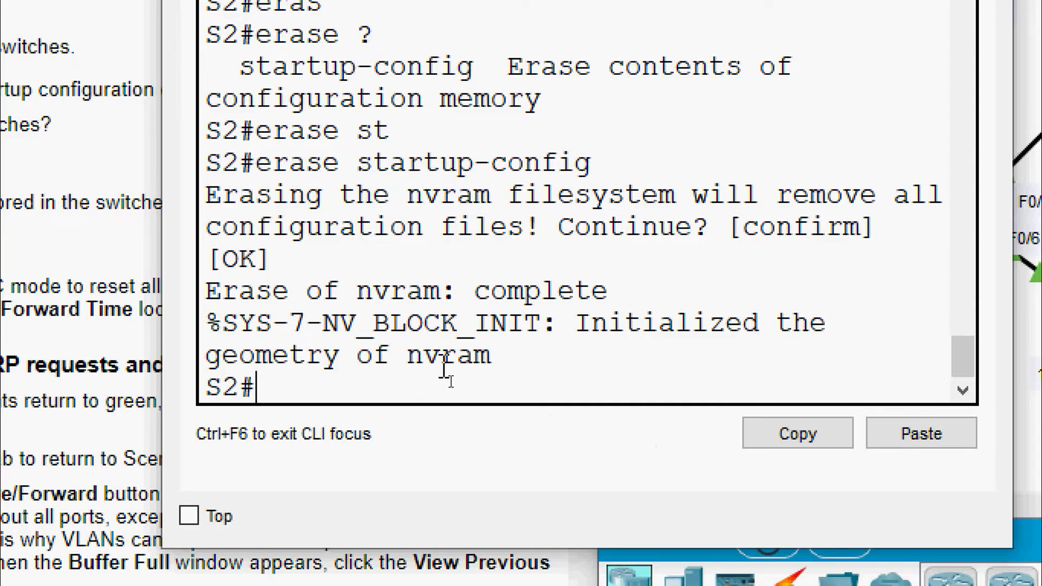
left_click_drag(213, 289, 607, 291)
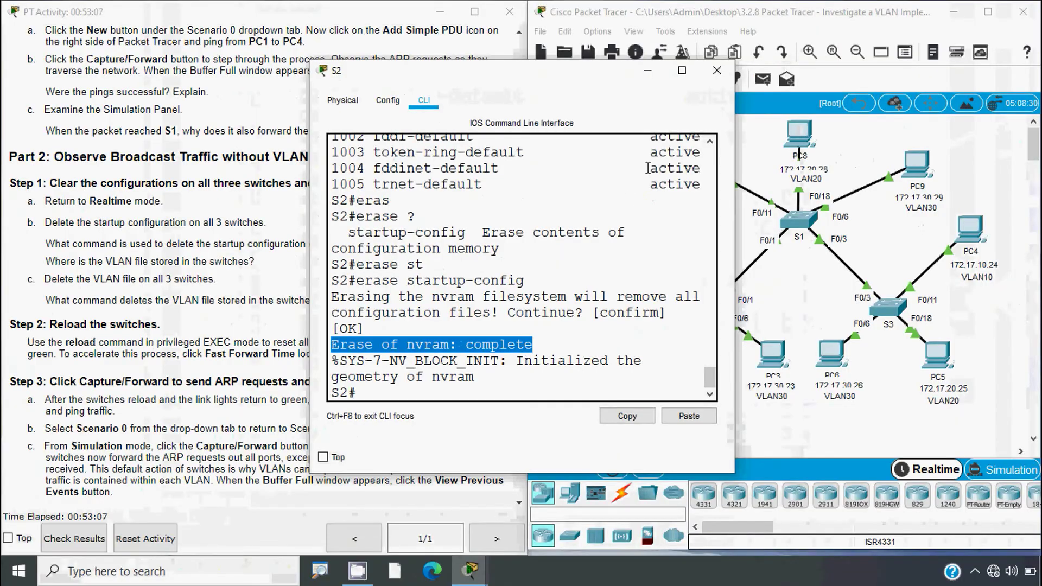
left_click(717, 70)
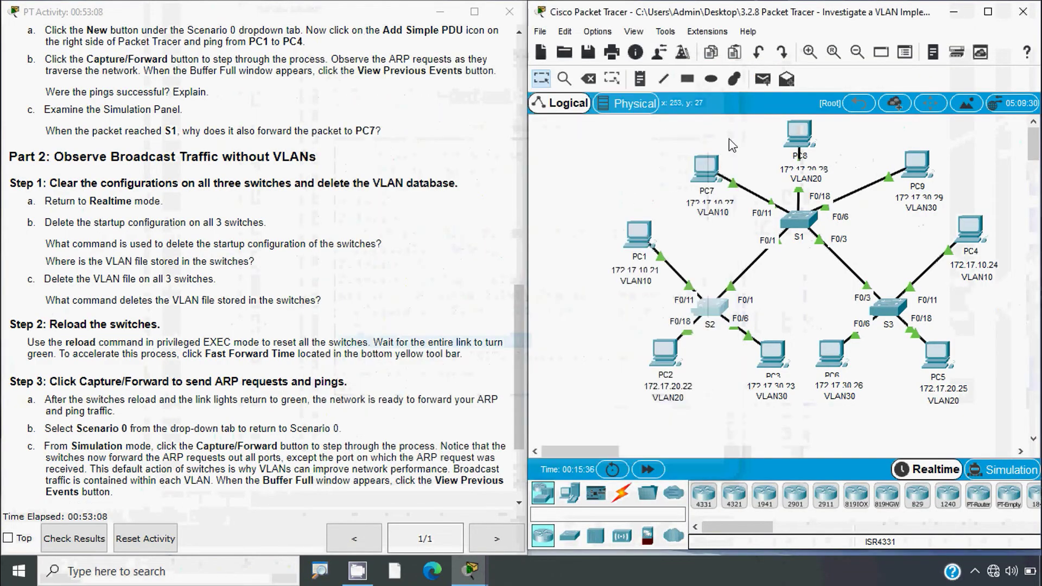
- From the S1# prompt, run erase startup-config on switch S1 and close its window
left_click(793, 220)
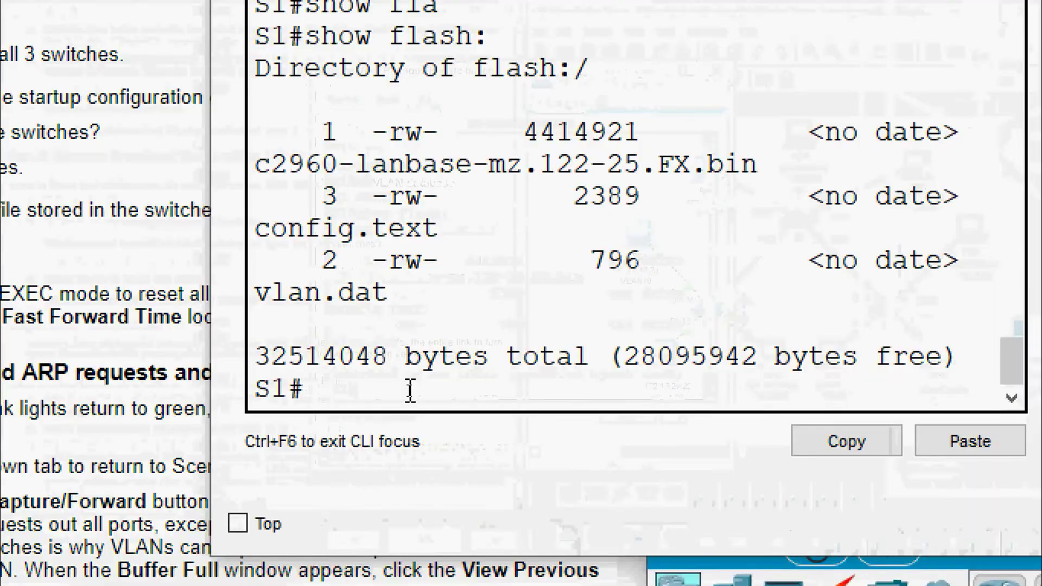
key("ctrl+z")
key("Return")
type("eras")
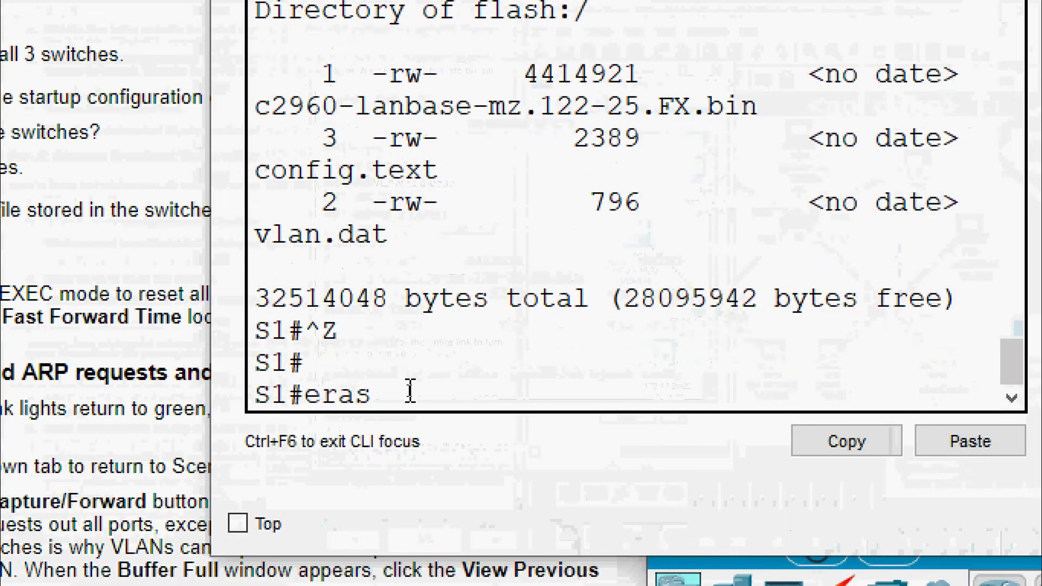
key("Tab")
type("sta")
key("Tab")
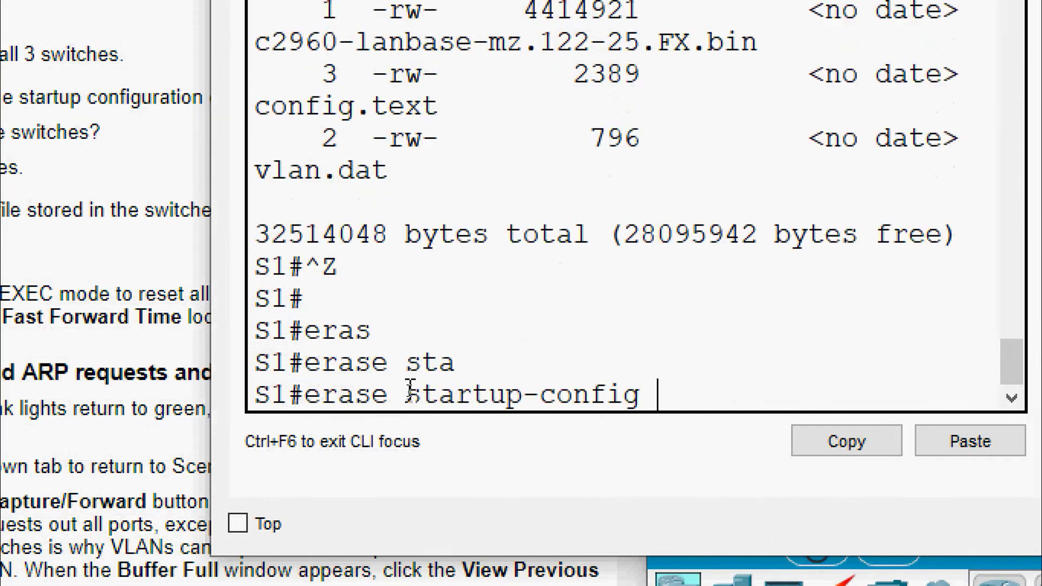
key("Return")
key("Return")
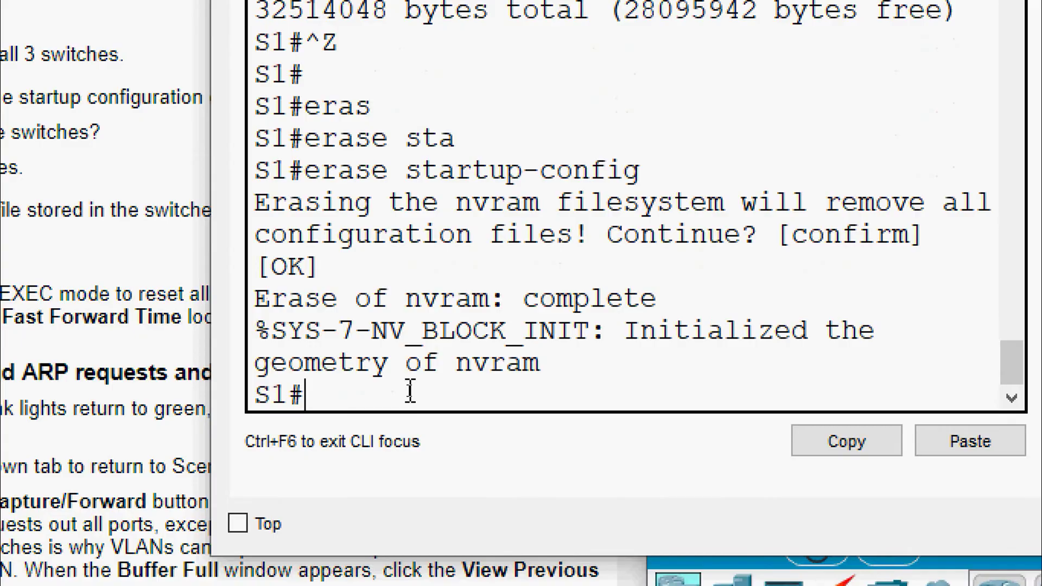
left_click(716, 73)
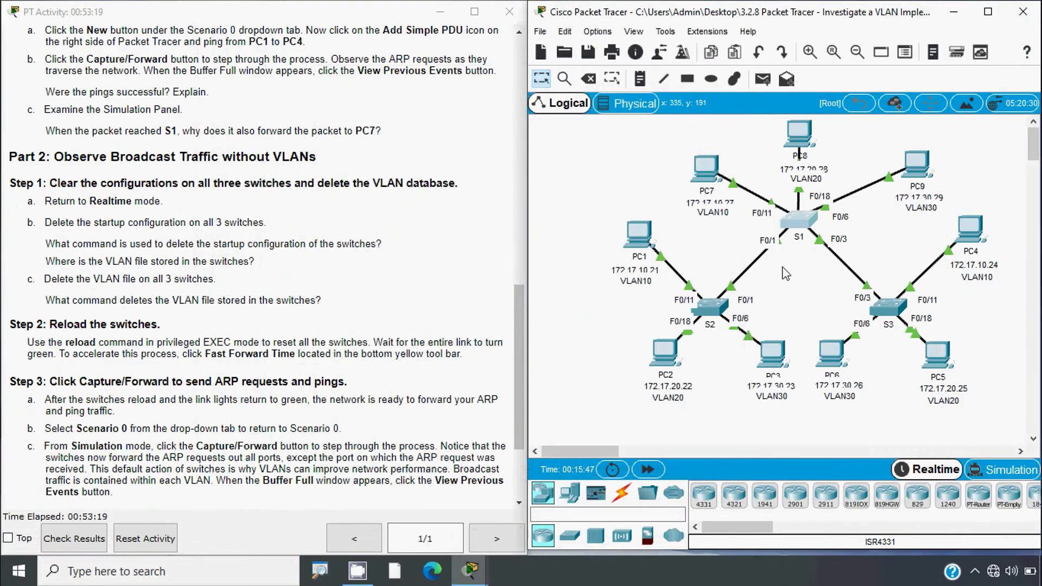
- Run erase startup-config on switch S3 and confirm erasing its nvram
left_click(885, 310)
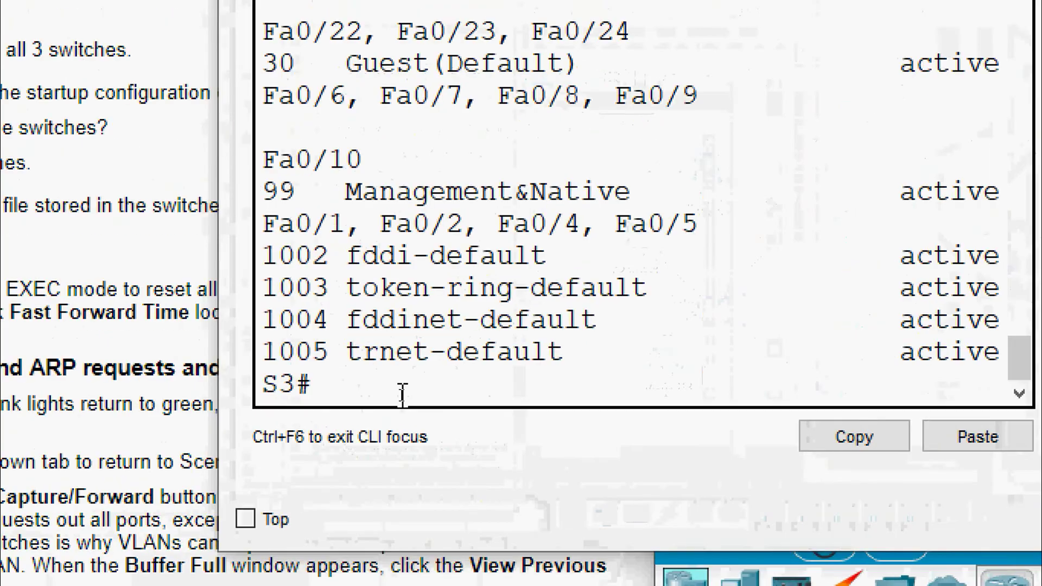
type("eras")
key("Tab")
type("st")
key("Tab")
key("Return")
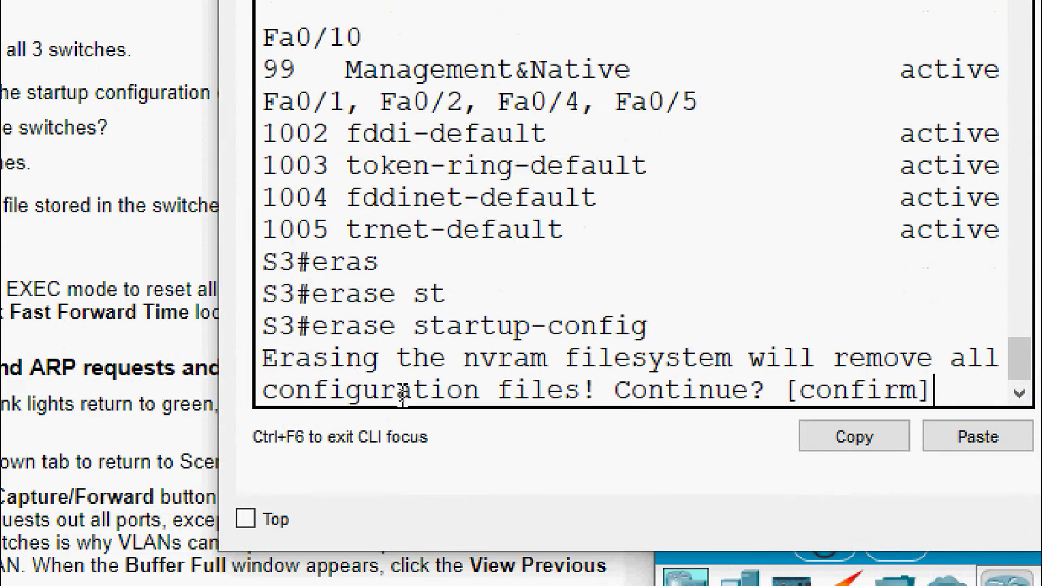
key("Return")
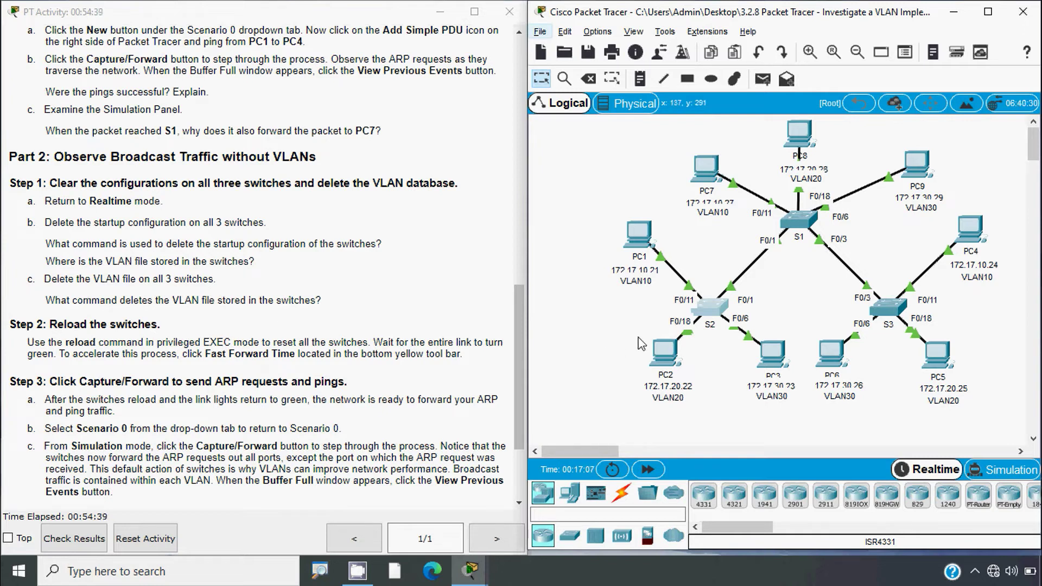
- List S2's flash contents with show flash: to locate the vlan.dat file
left_click(711, 315)
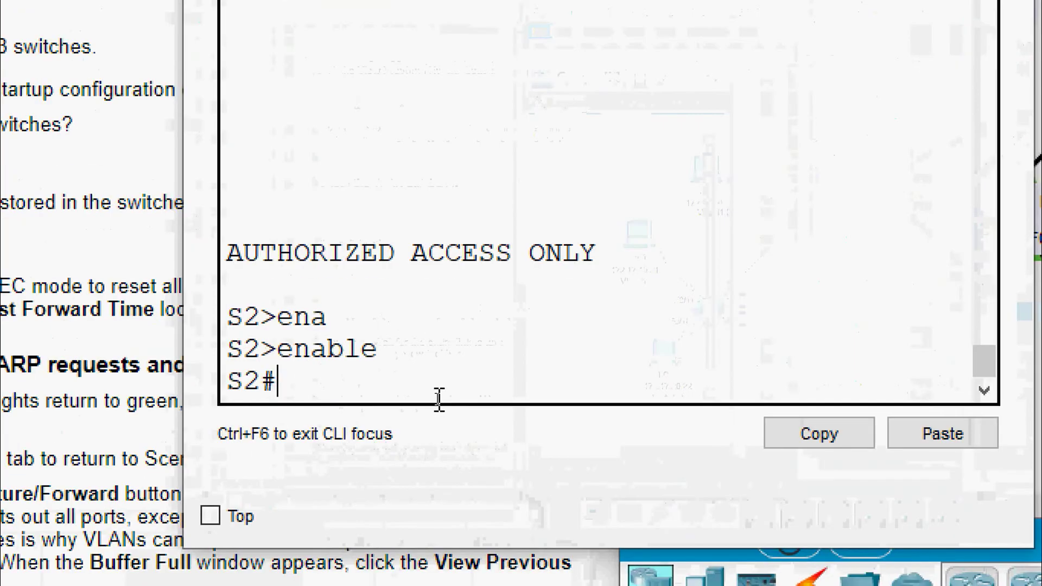
type("sh")
key("Tab")
type("fl")
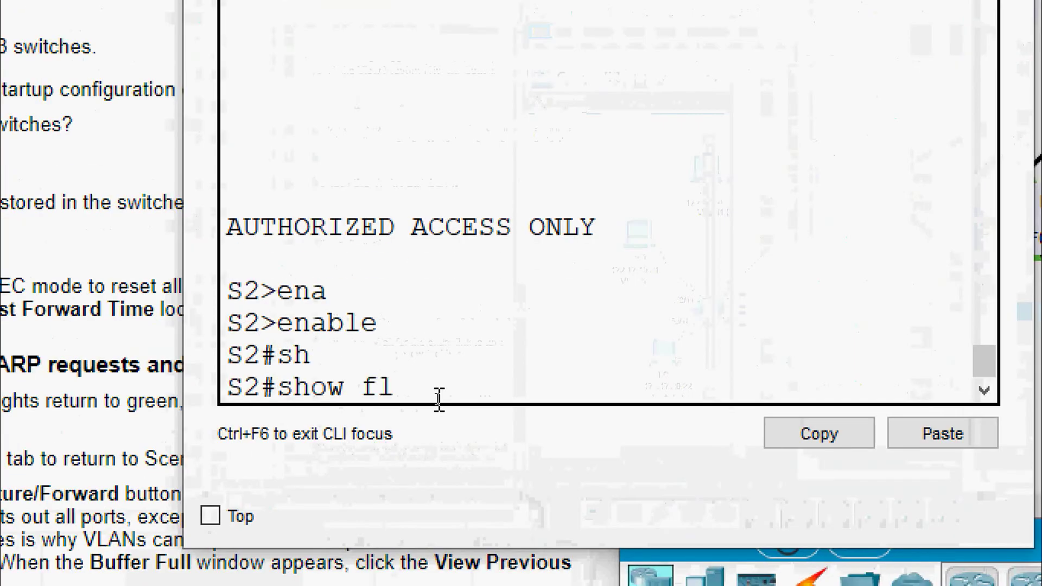
type("a")
key("Tab")
key("Return")
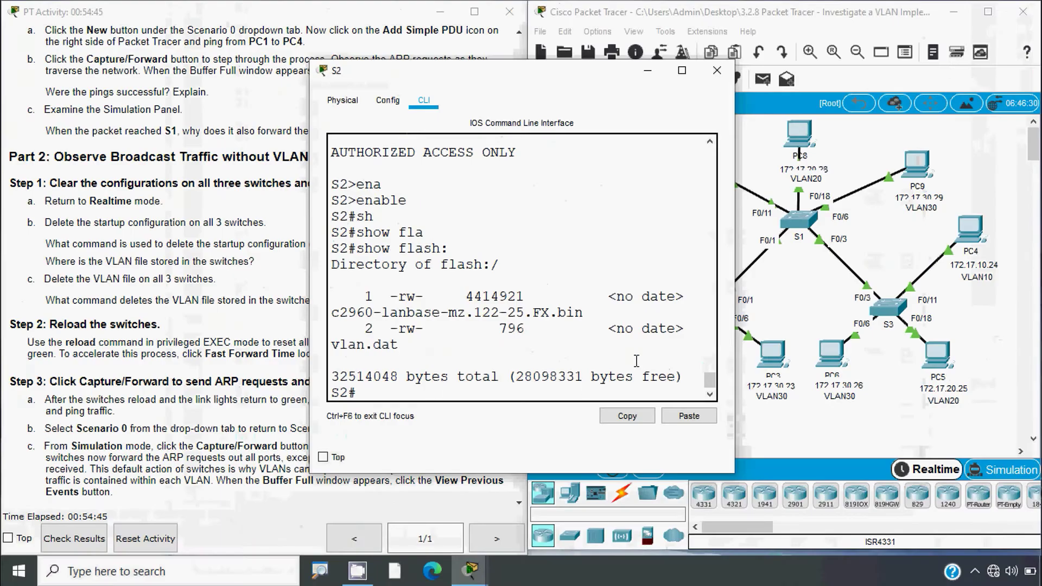
left_click_drag(734, 321, 881, 321)
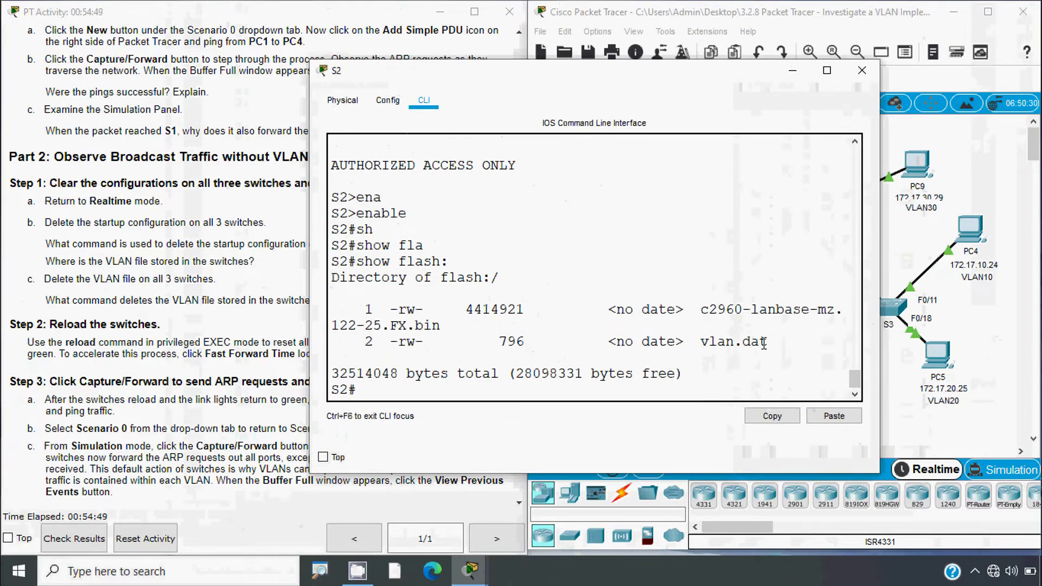
left_click_drag(765, 343, 700, 343)
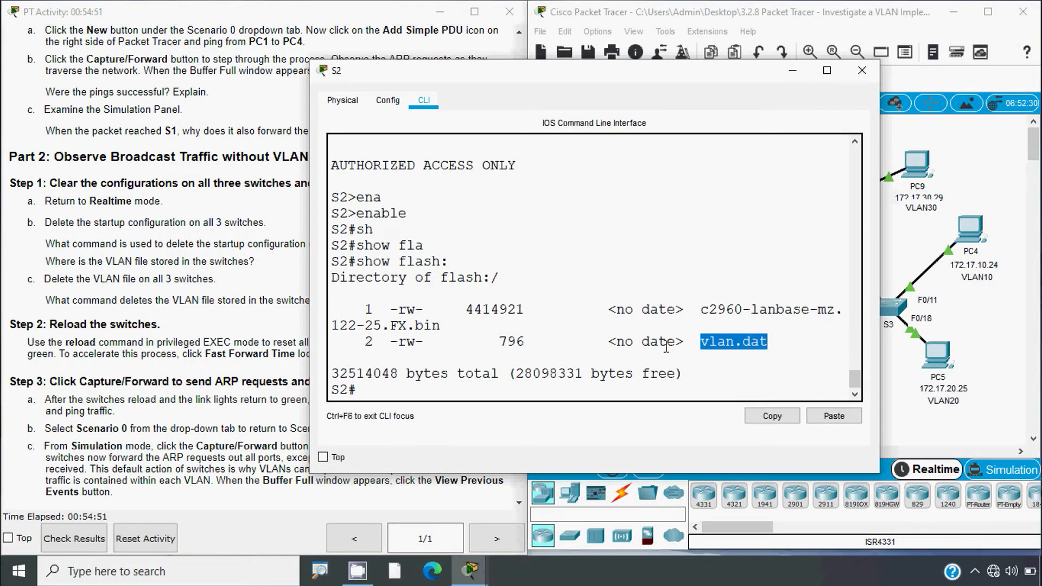
- Delete vlan.dat from S2's flash, accepting the default file name and confirming
left_click(393, 387)
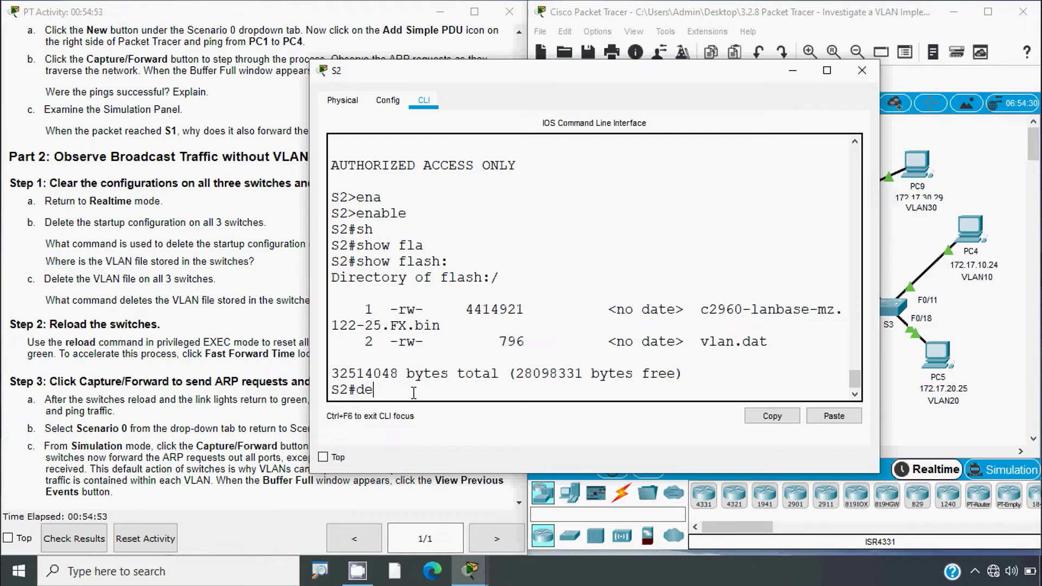
type("delete")
key("Tab")
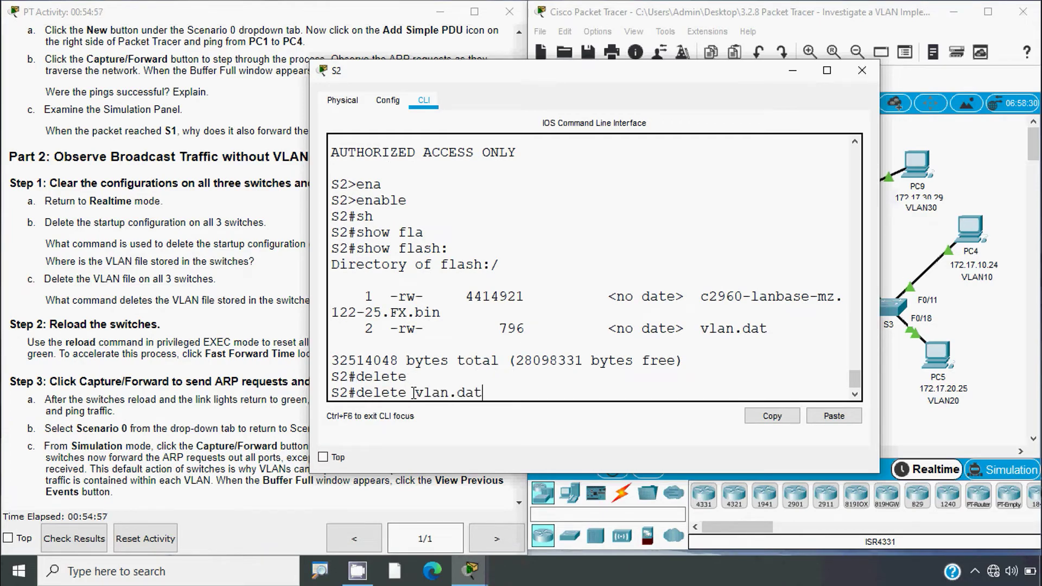
key("Return")
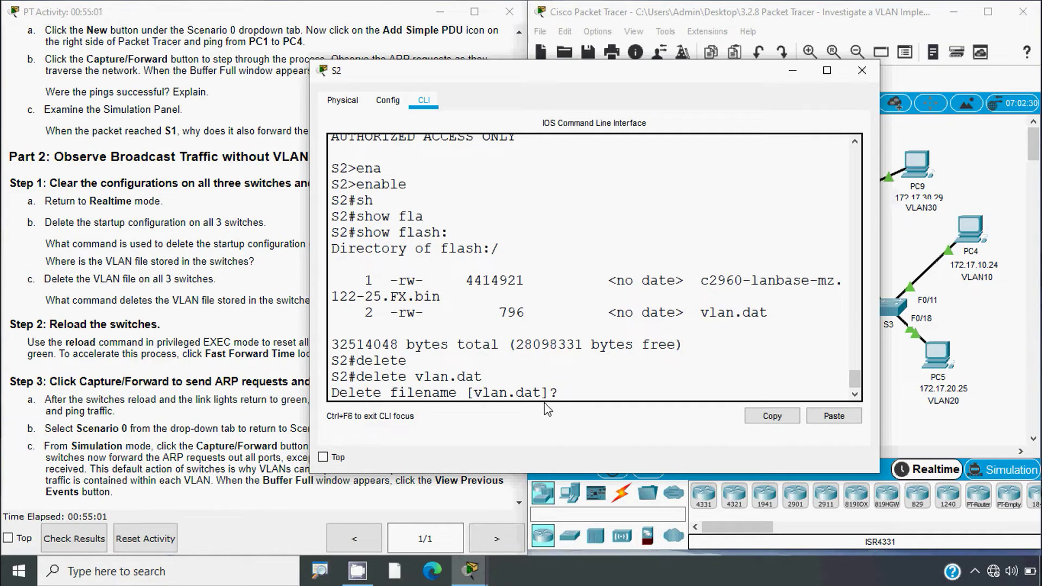
key("Return")
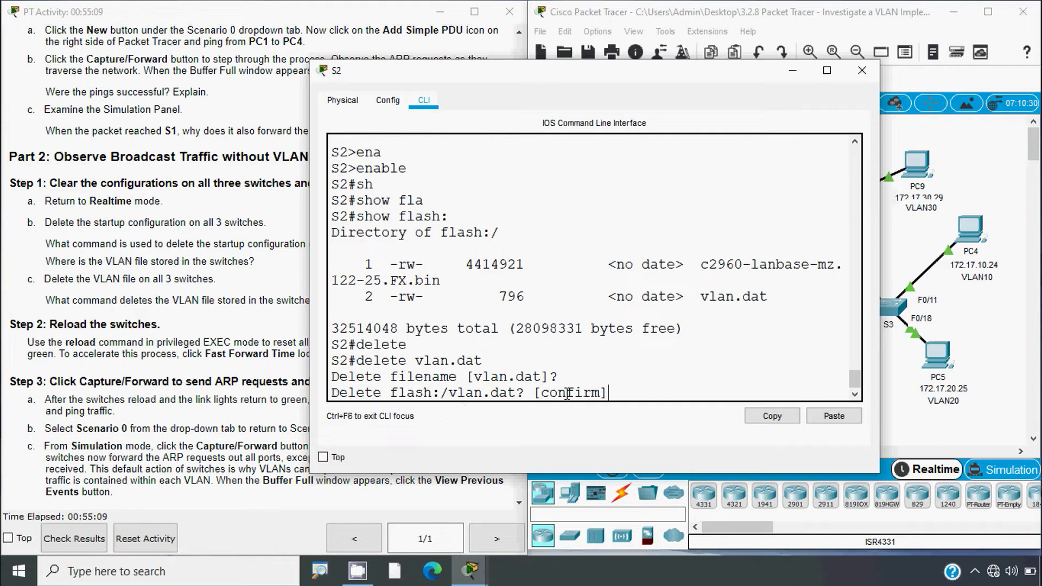
key("Return")
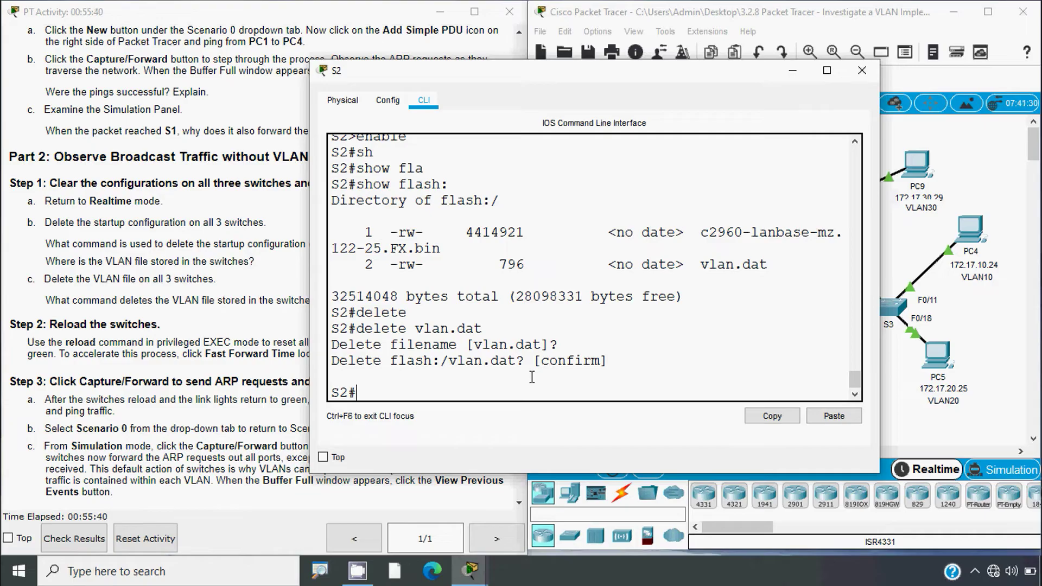
left_click_drag(619, 366, 339, 348)
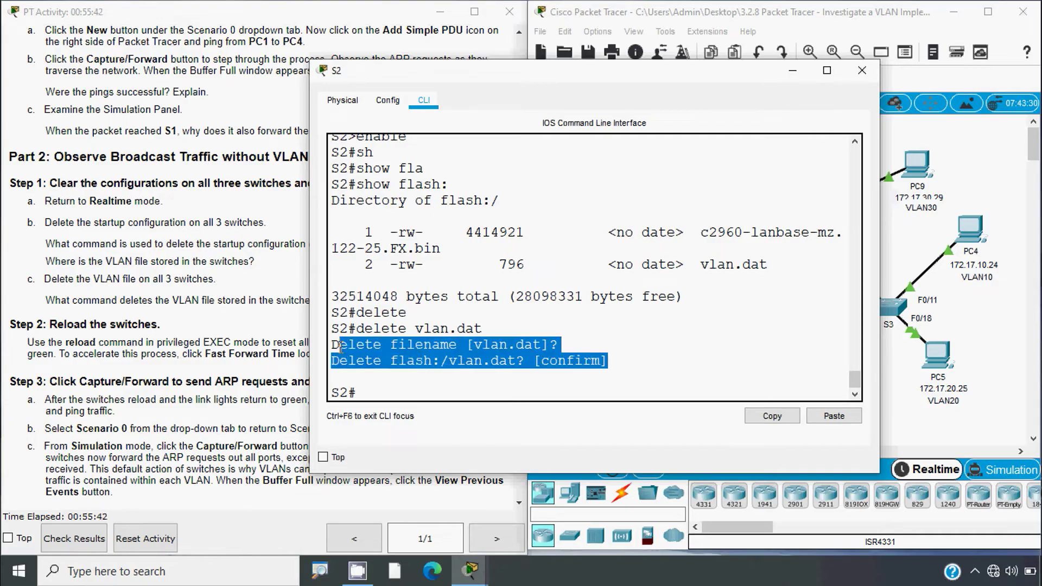
left_click(629, 349)
- Delete vlan.dat from switch S1's flash and close its console
left_click(862, 70)
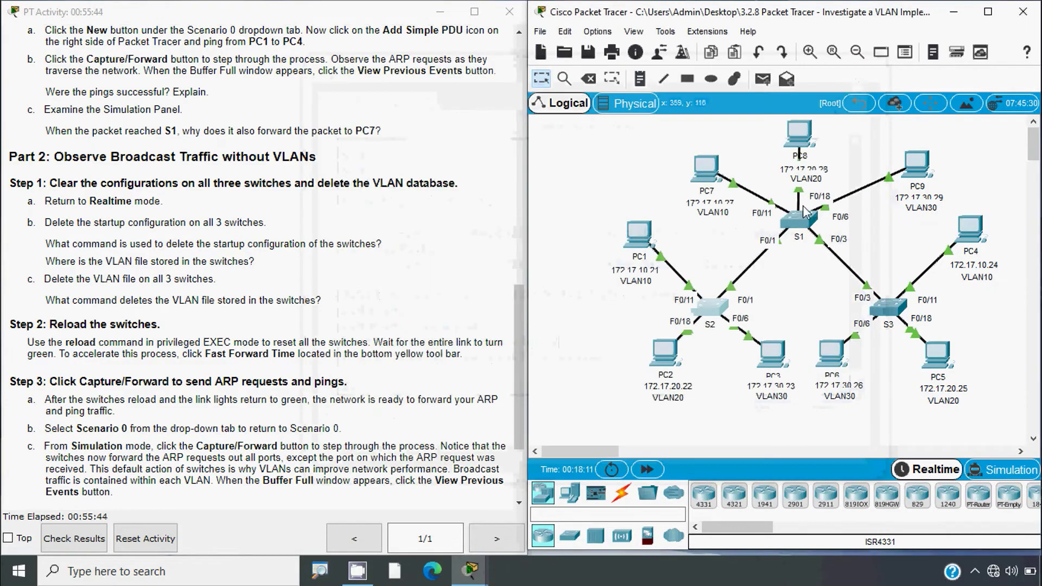
left_click(805, 223)
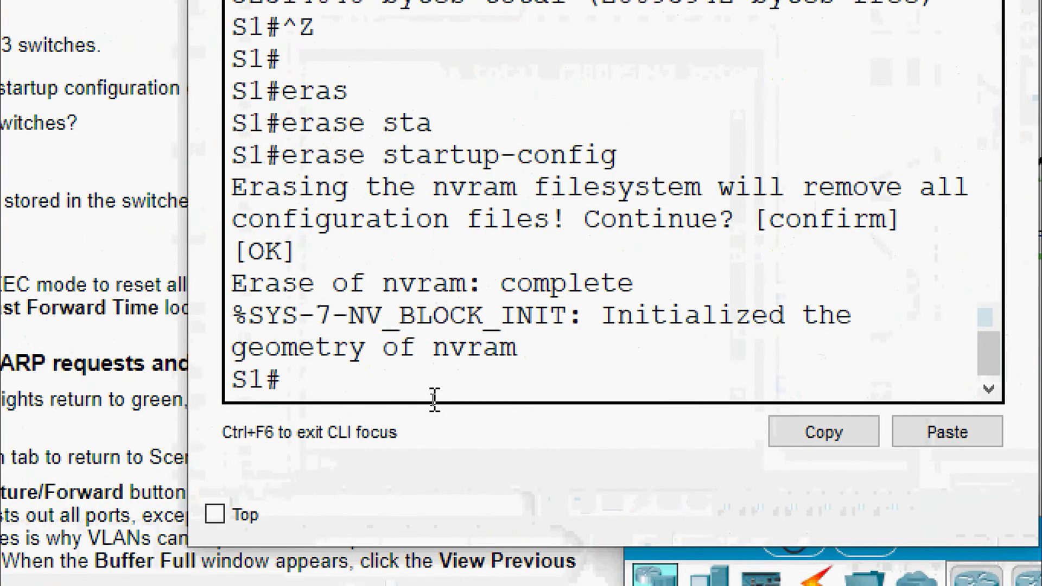
type("dele")
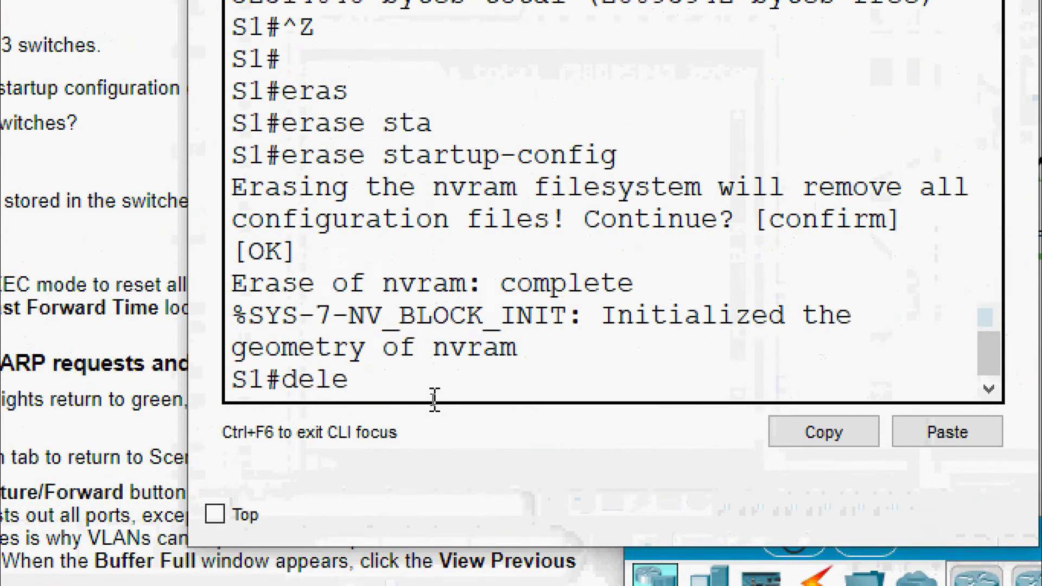
key("Tab")
type("val")
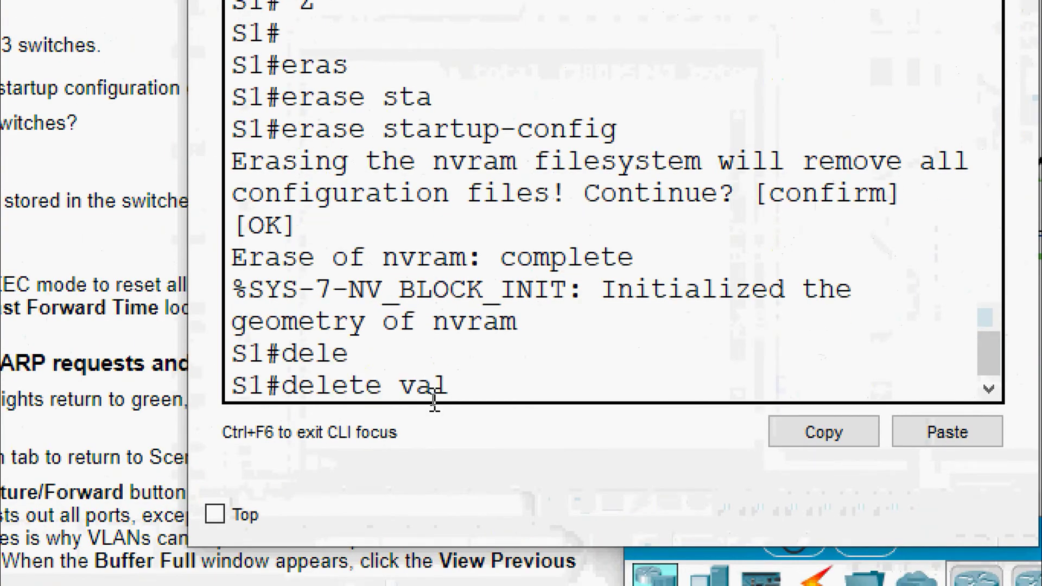
key("BackSpace")
key("BackSpace")
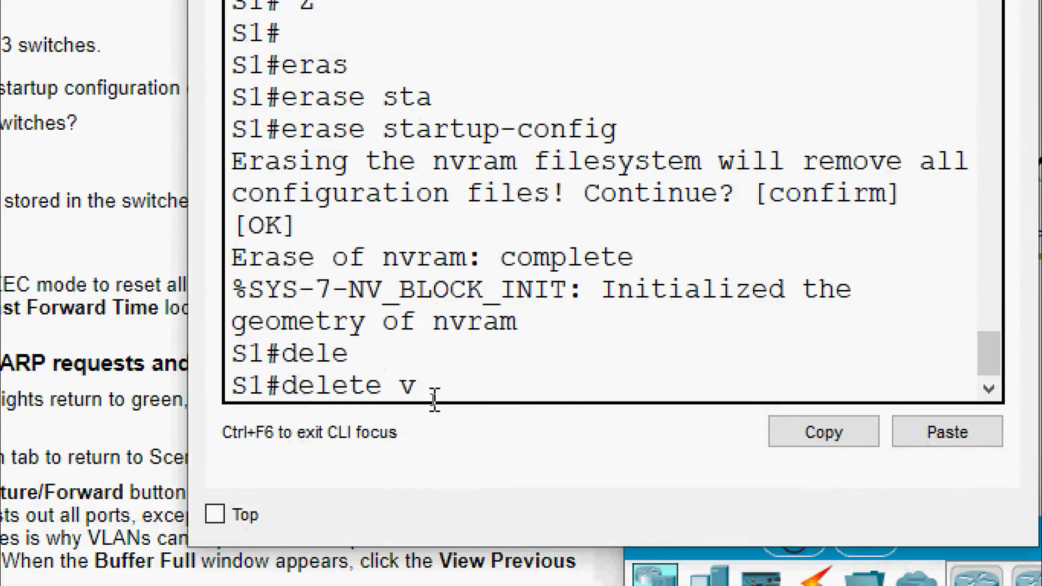
type("lan.dat")
key("Return")
key("Return")
key("Return")
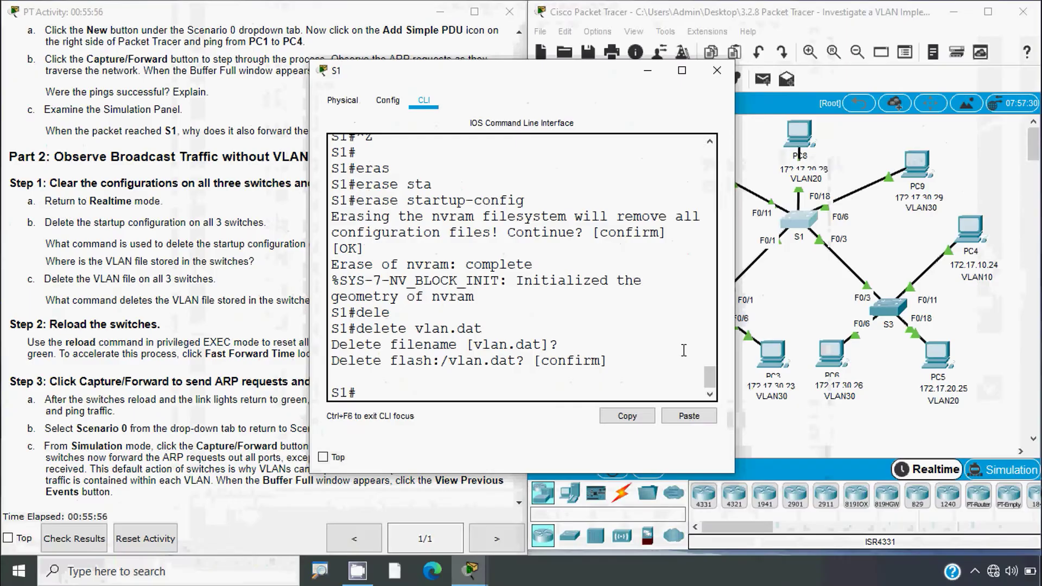
left_click(719, 72)
- Delete vlan.dat from switch S3's flash and close its console
left_click(892, 315)
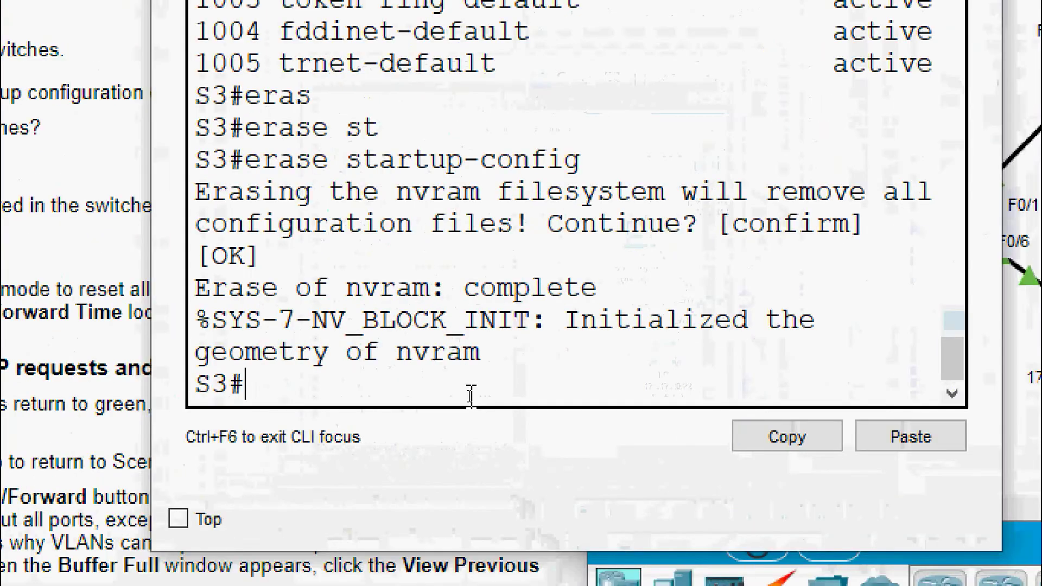
type("dle")
key("BackSpace")
key("BackSpace")
type("el")
key("Tab")
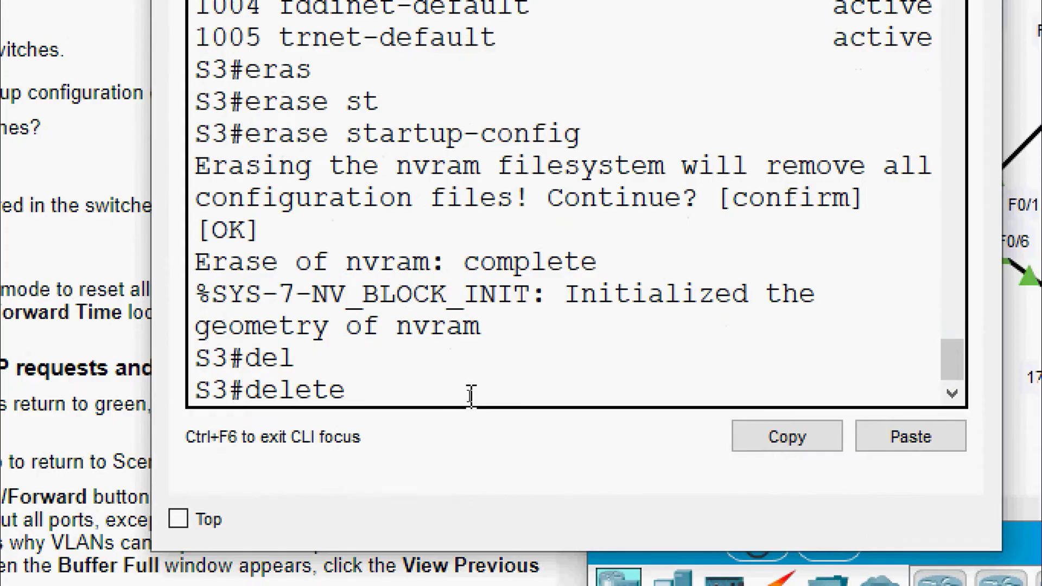
type("vlan.dat")
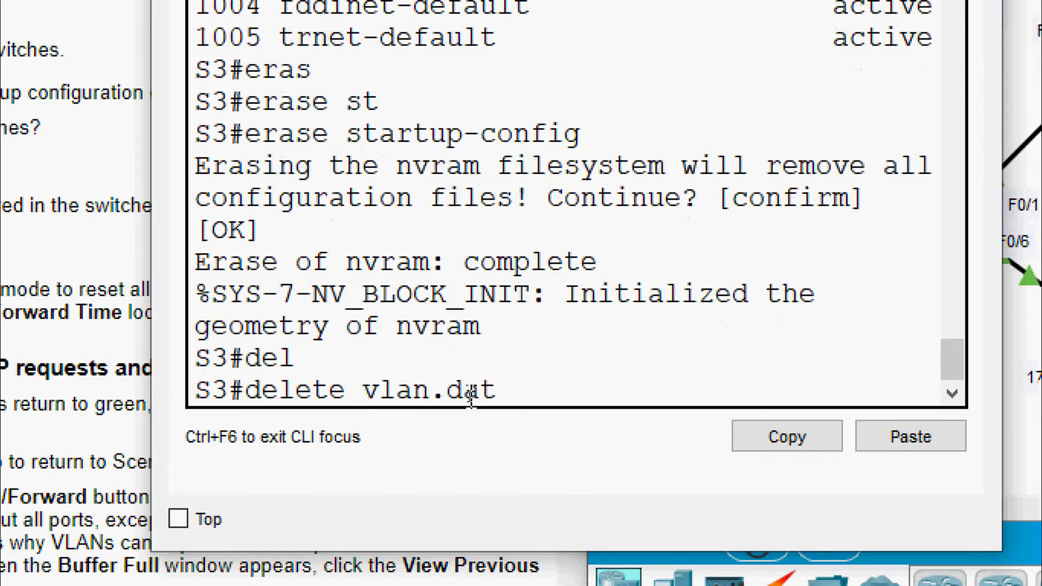
key("Return")
key("Return")
key("Return")
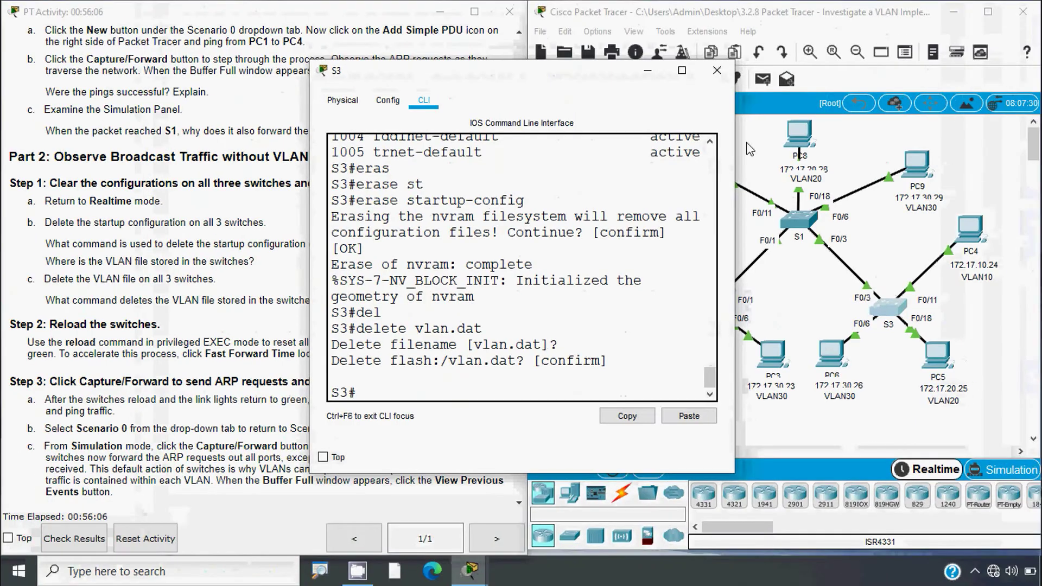
left_click(718, 75)
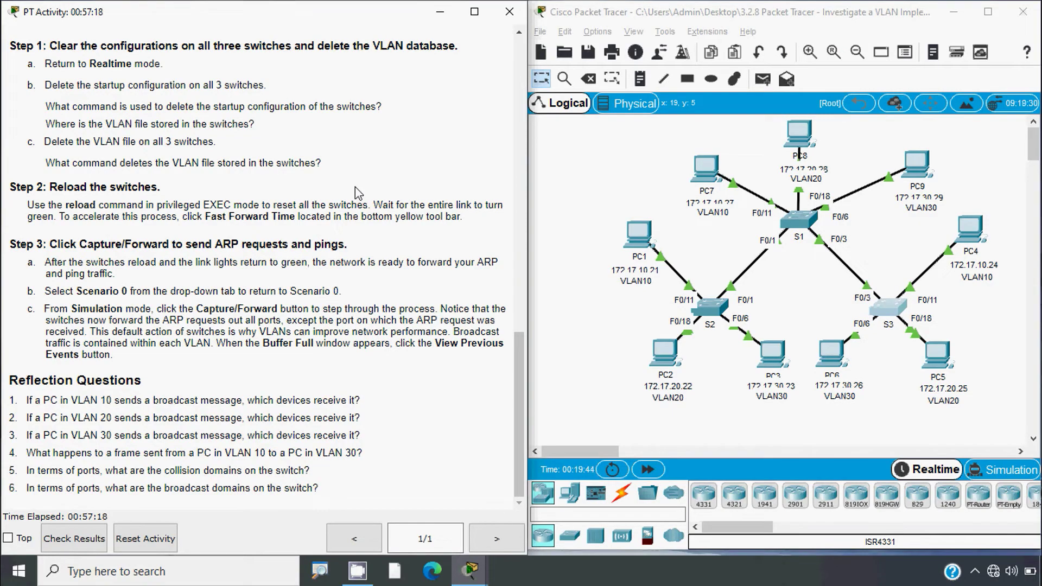
- Reload switch S2, confirming the reload, and close its console
left_click(722, 309)
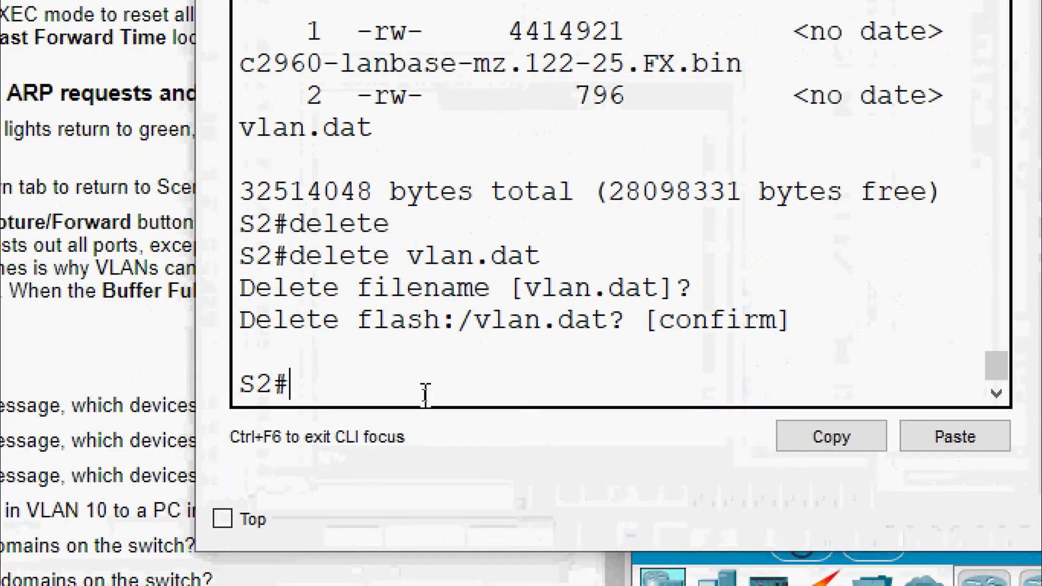
type("reload")
key("Tab")
key("Return")
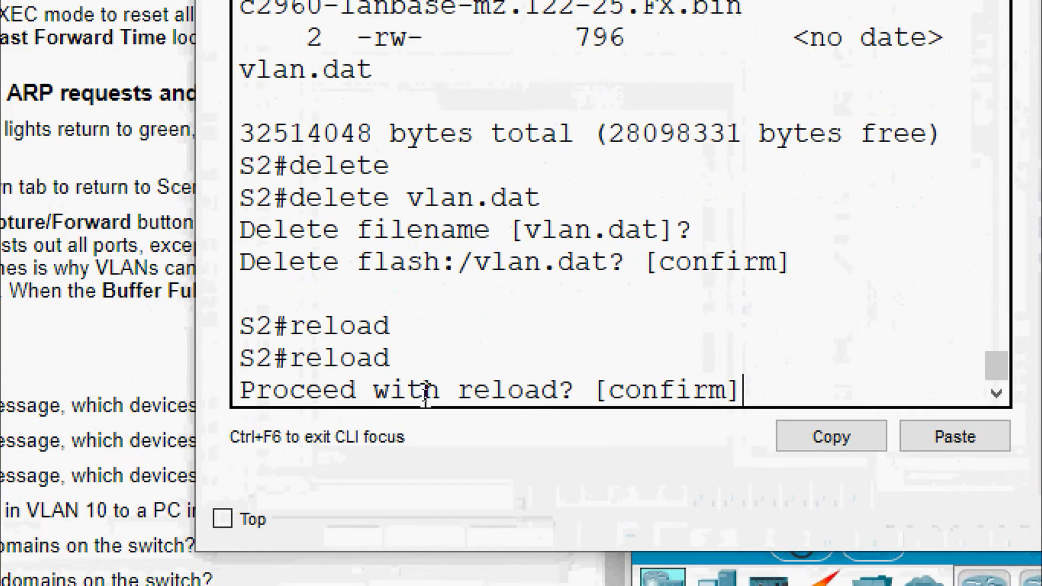
key("Return")
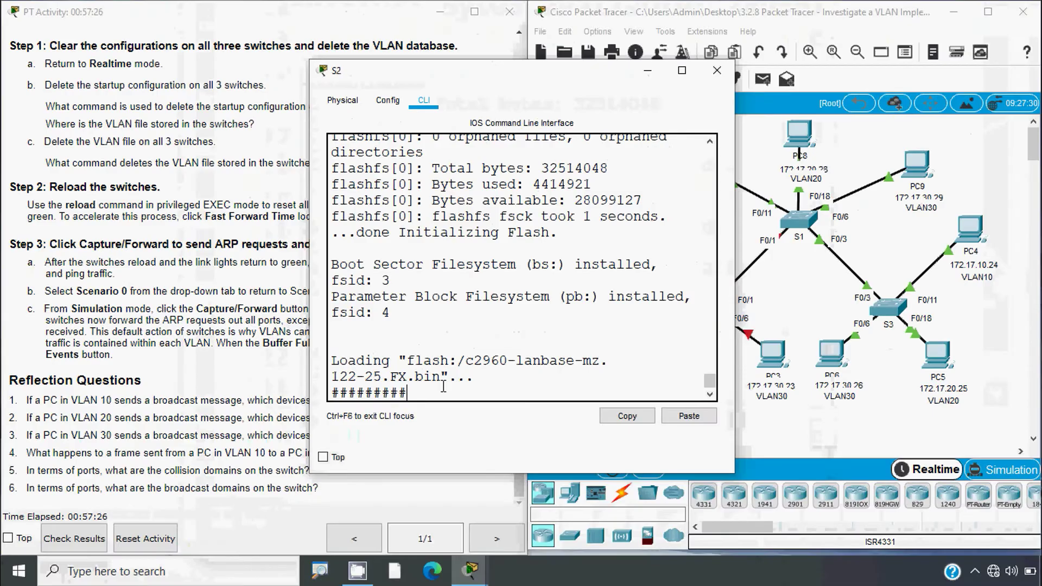
left_click(716, 70)
- Reload switch S1, confirming the reload, and close its console
left_click(803, 224)
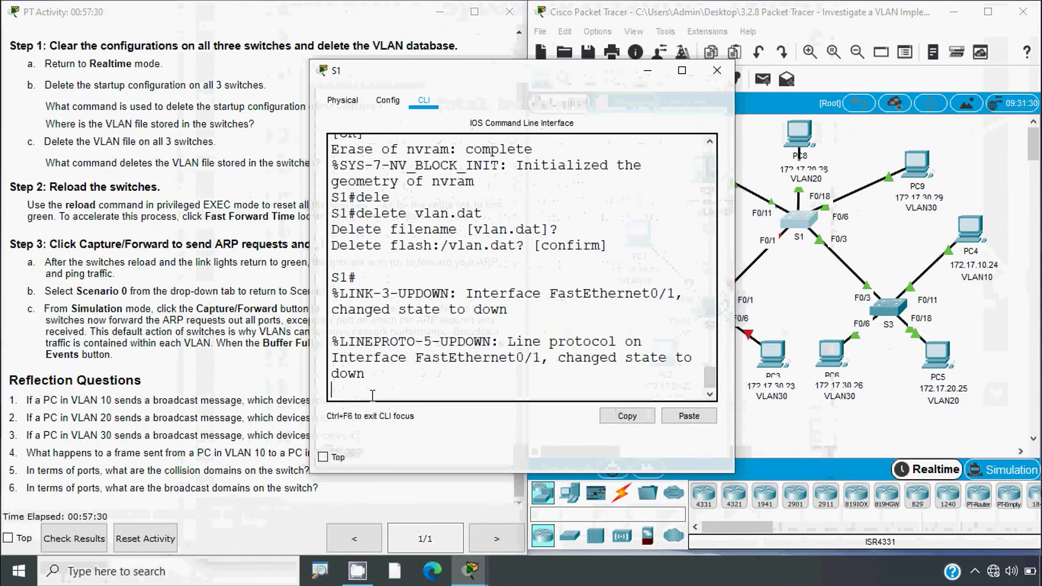
key("Return")
type("reloa")
key("Tab")
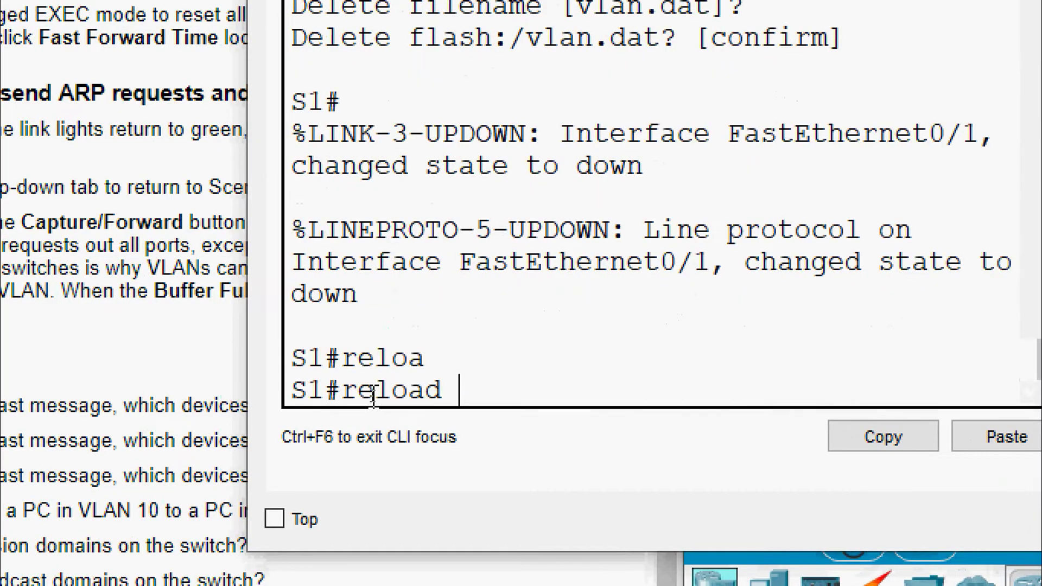
key("Return")
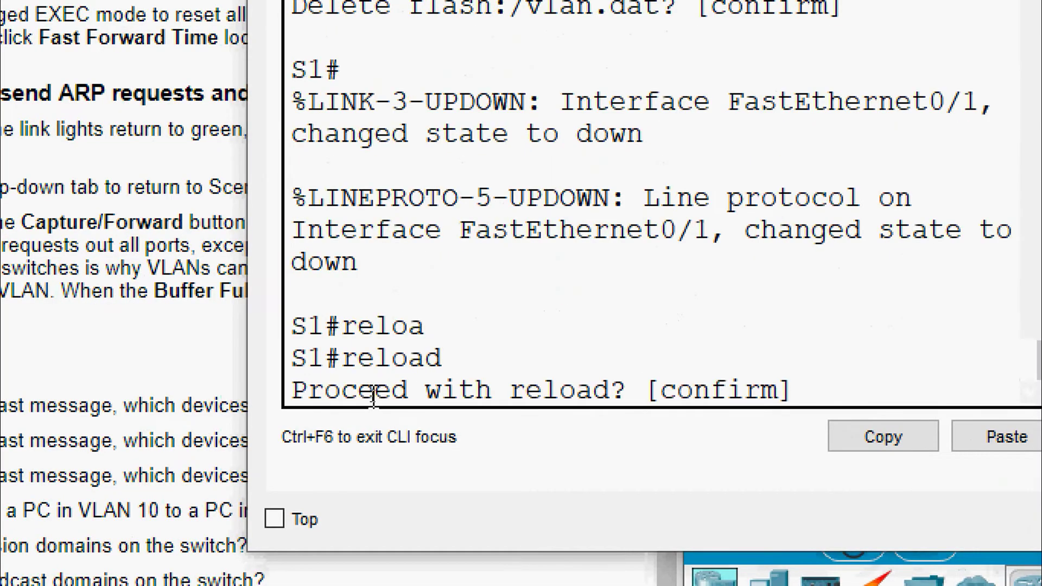
key("Return")
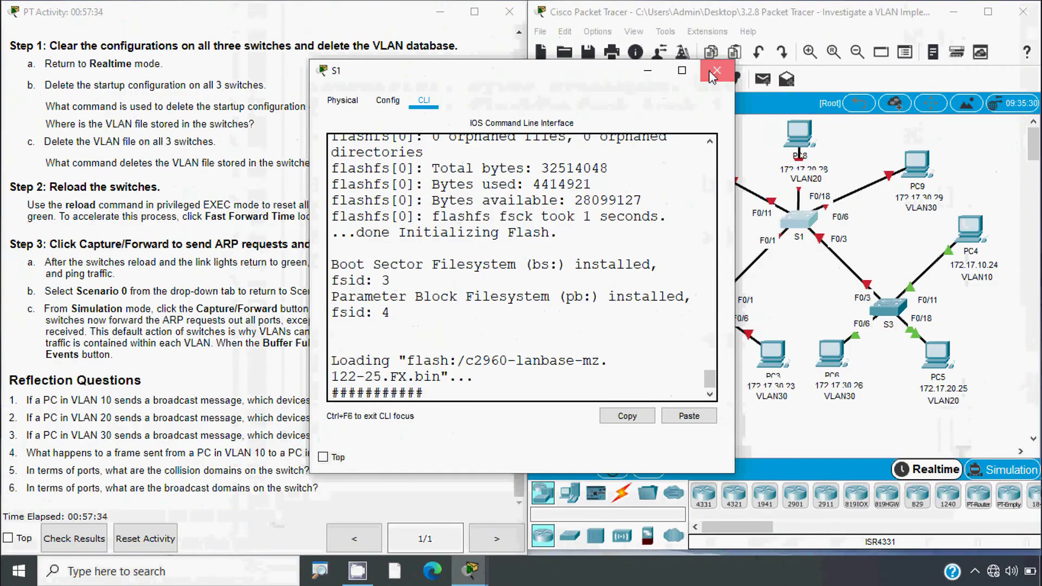
left_click(716, 70)
- Reload switch S3, confirming the reload, and close its device window
left_click(874, 305)
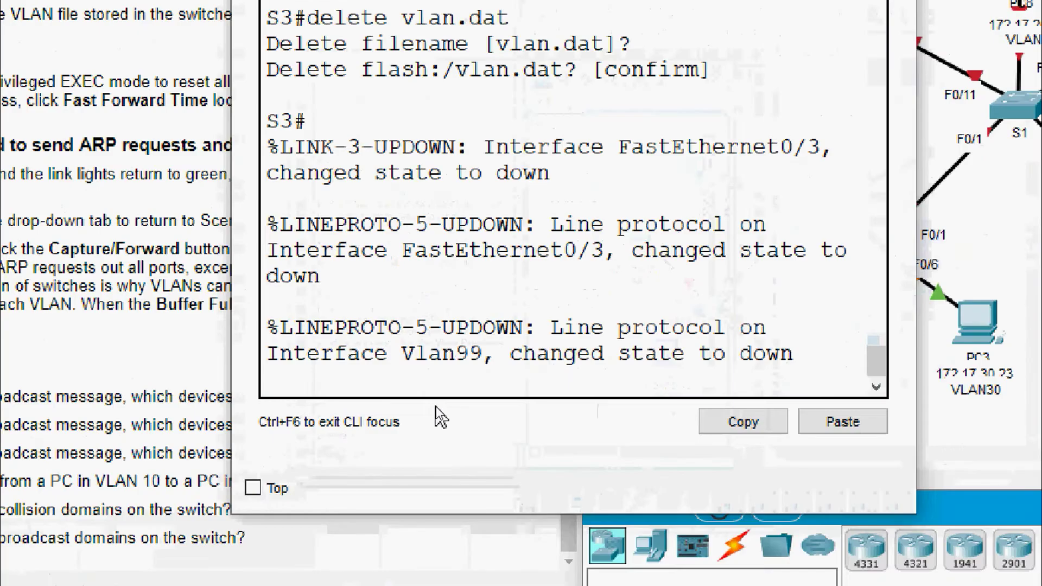
key("Return")
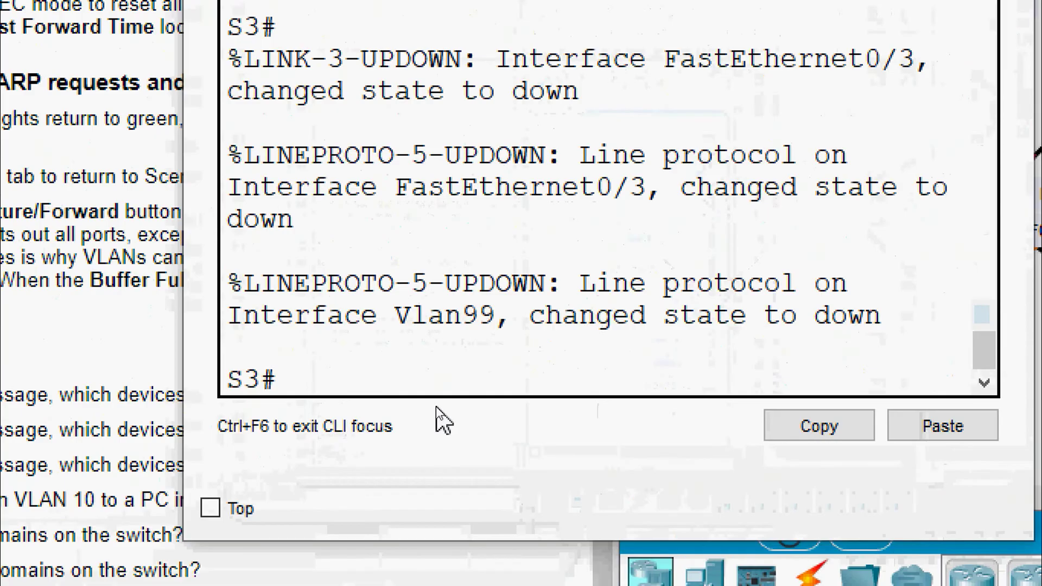
type("reloa")
key("Tab")
key("Return")
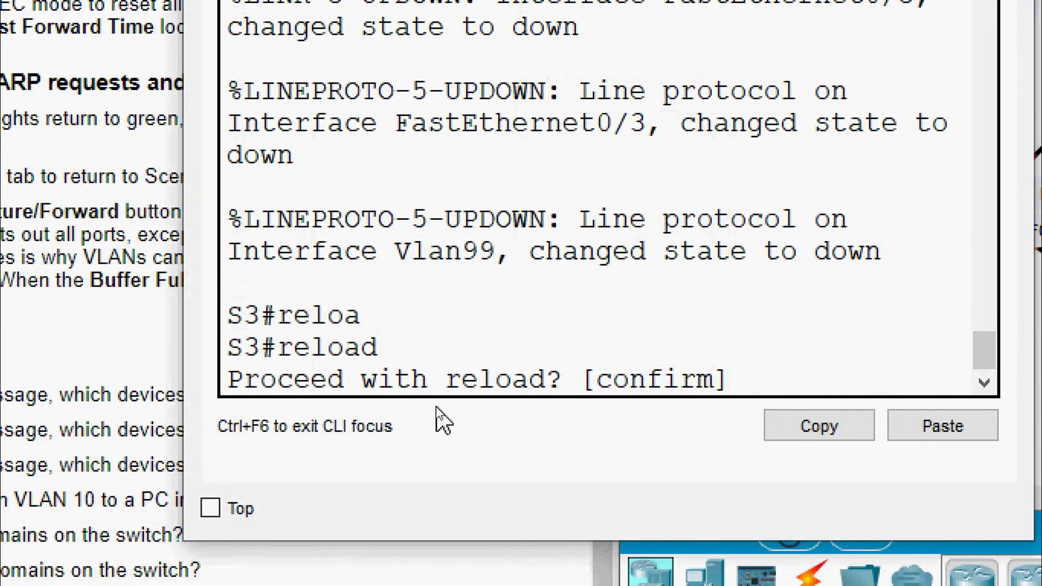
key("Return")
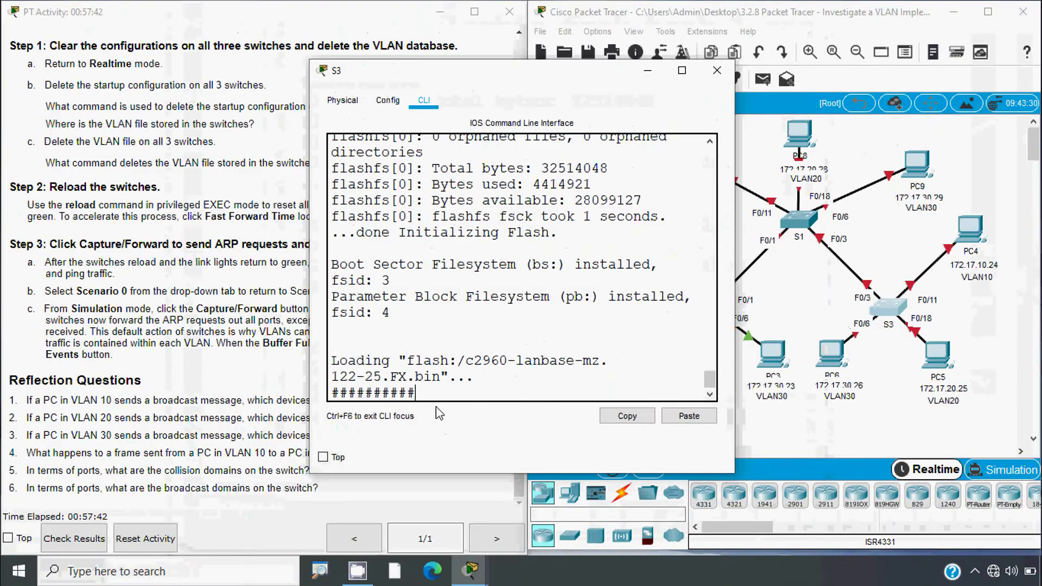
left_click(717, 70)
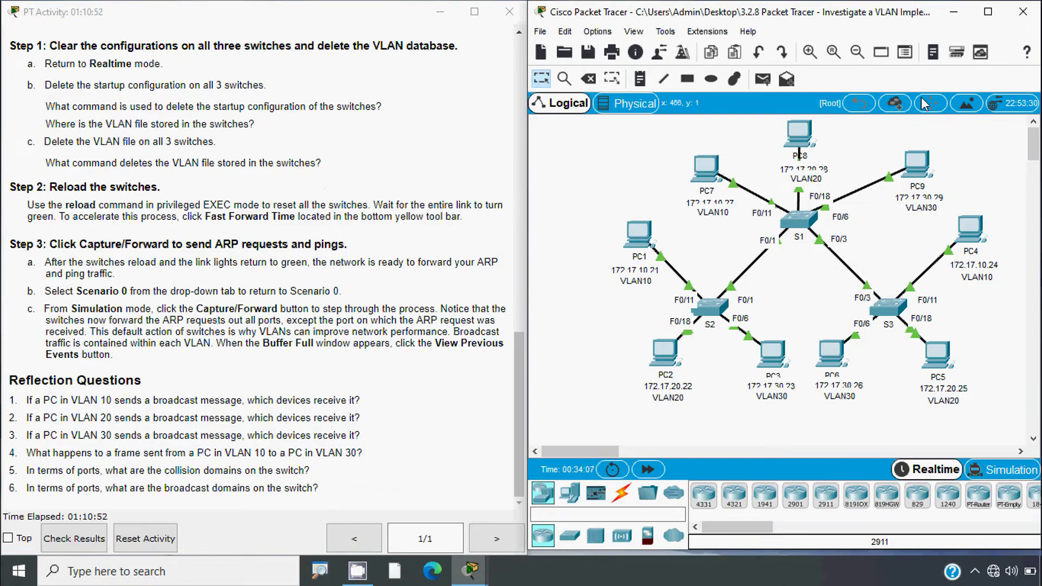
- Select Scenario 0 from the PDU scenario list, with Packet Tracer briefly maximized
left_click(988, 12)
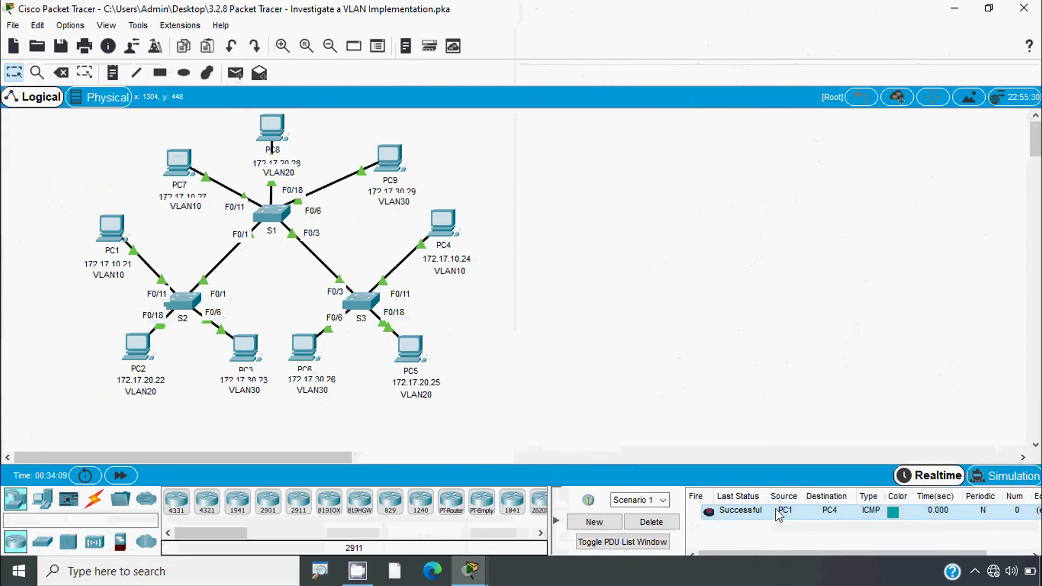
left_click(663, 500)
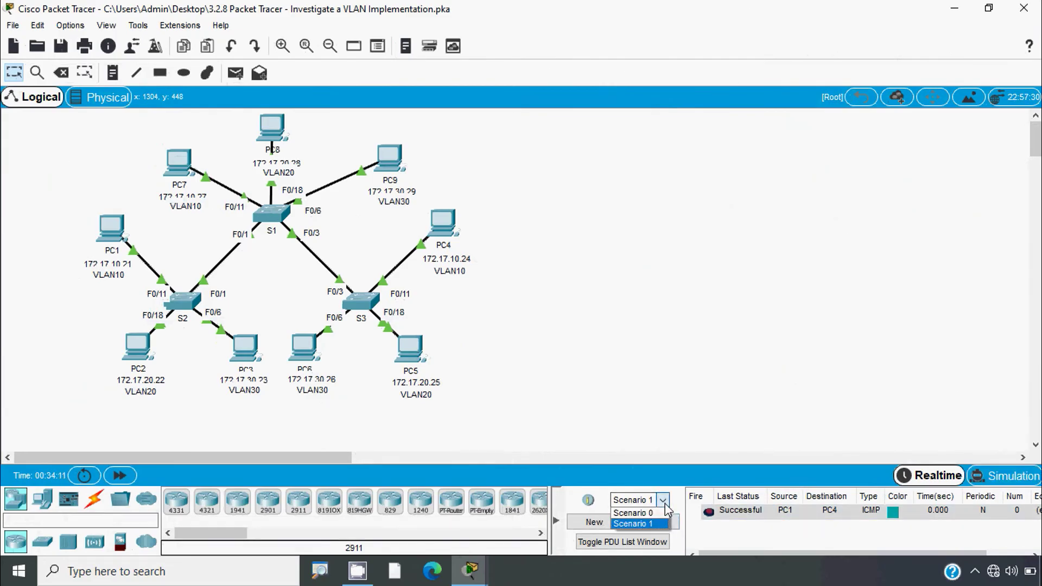
left_click(662, 513)
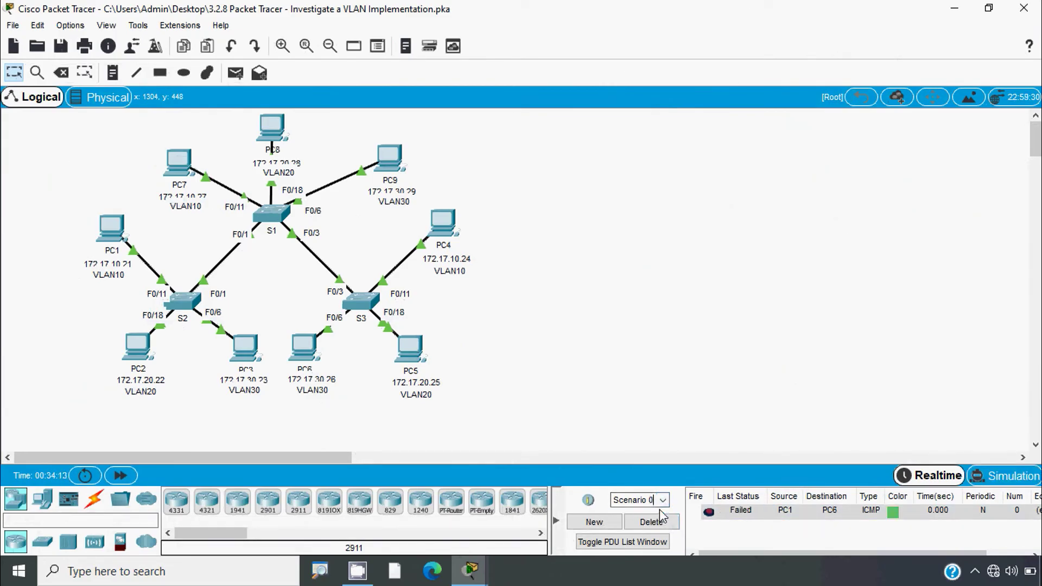
left_click(989, 12)
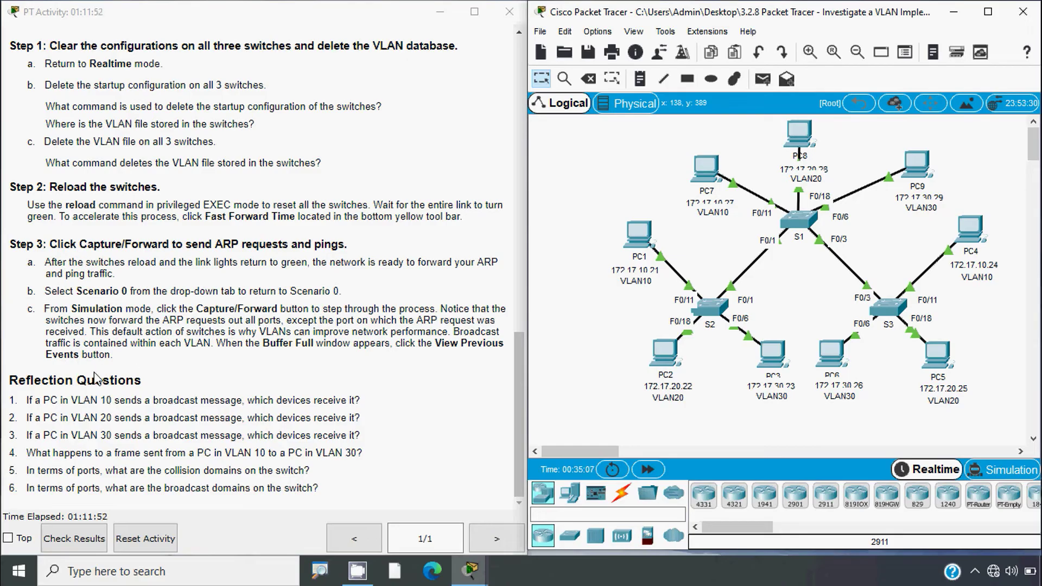
- Switch the network to Simulation mode and hide the Simulation Panel event list
key("alt")
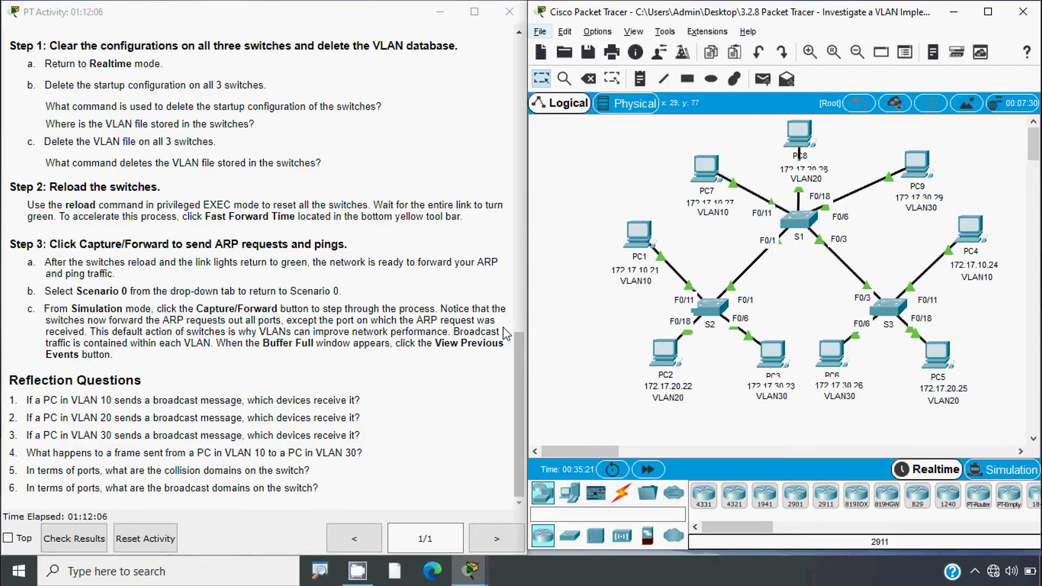
left_click(1003, 470)
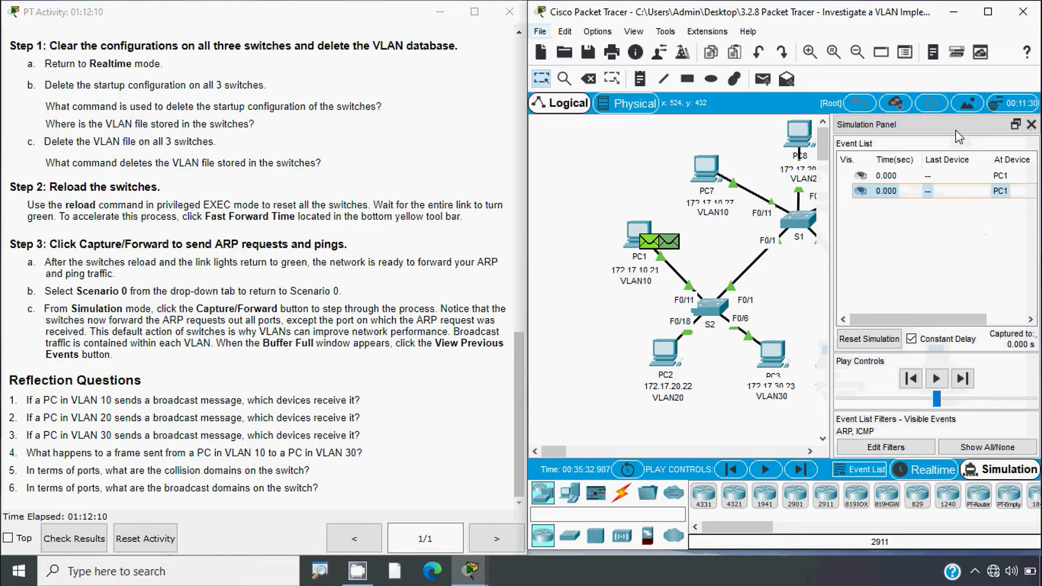
left_click(1031, 125)
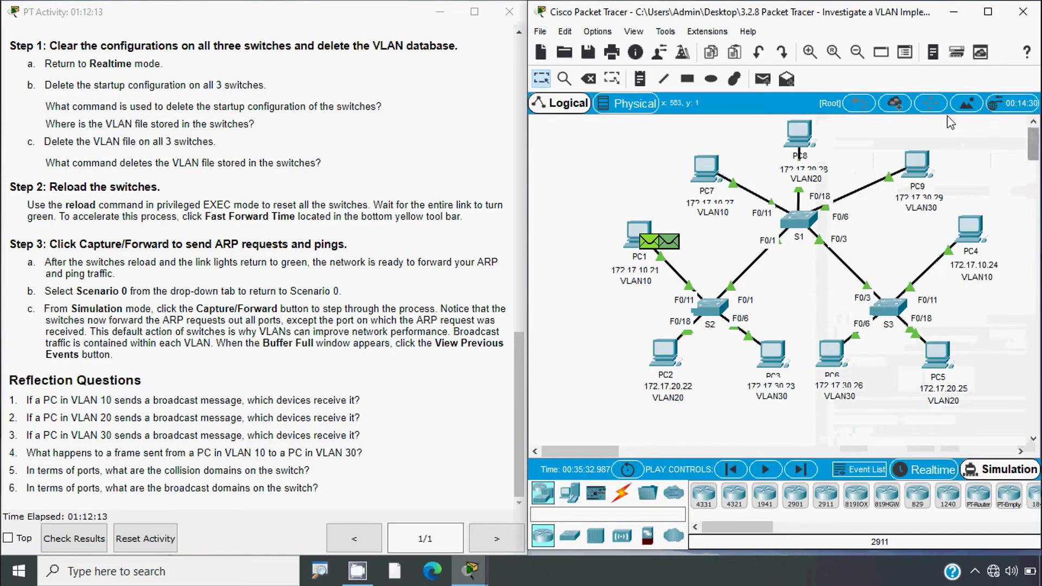
- Step PC1's ARP broadcast through S2, S1 and S3 to PC4–PC9 with Capture/Forward
left_click(801, 470)
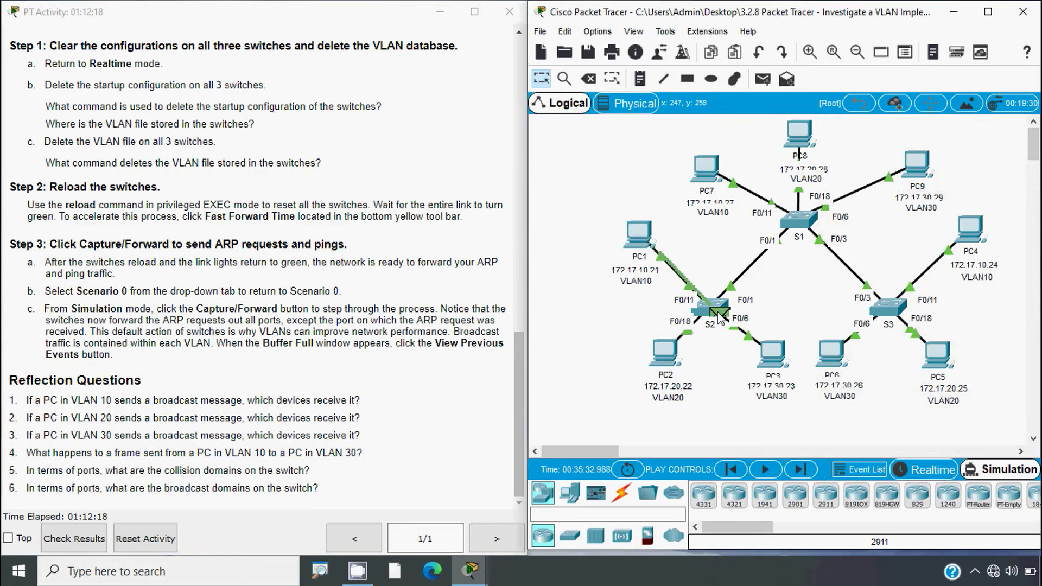
mouse_move(720, 317)
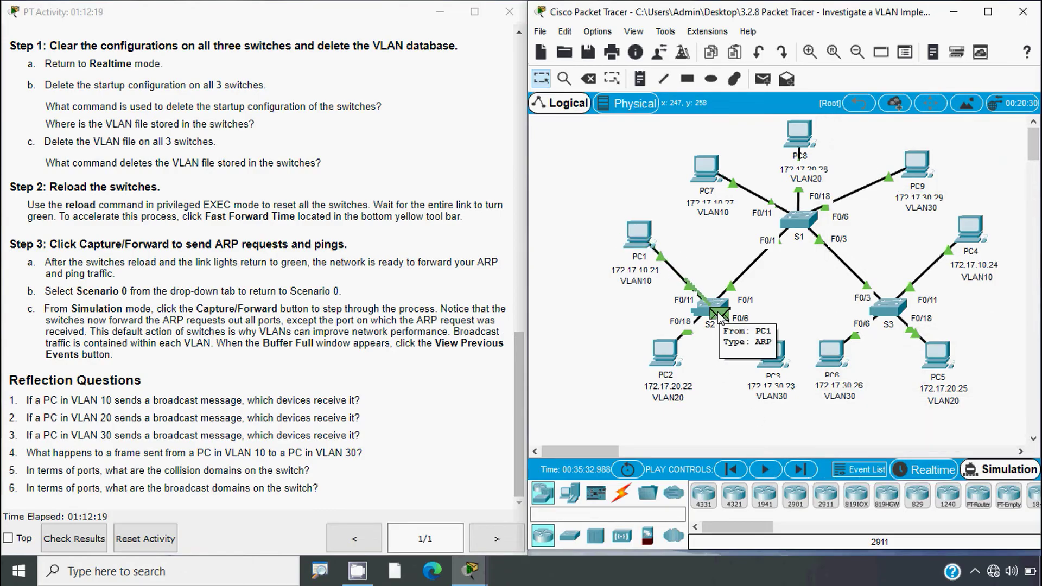
left_click(807, 475)
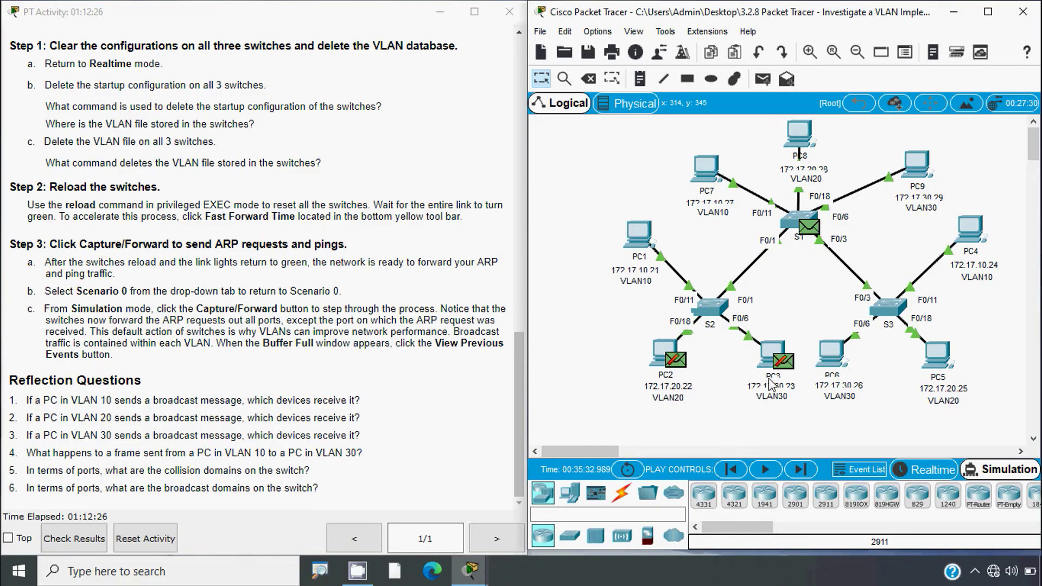
left_click(801, 470)
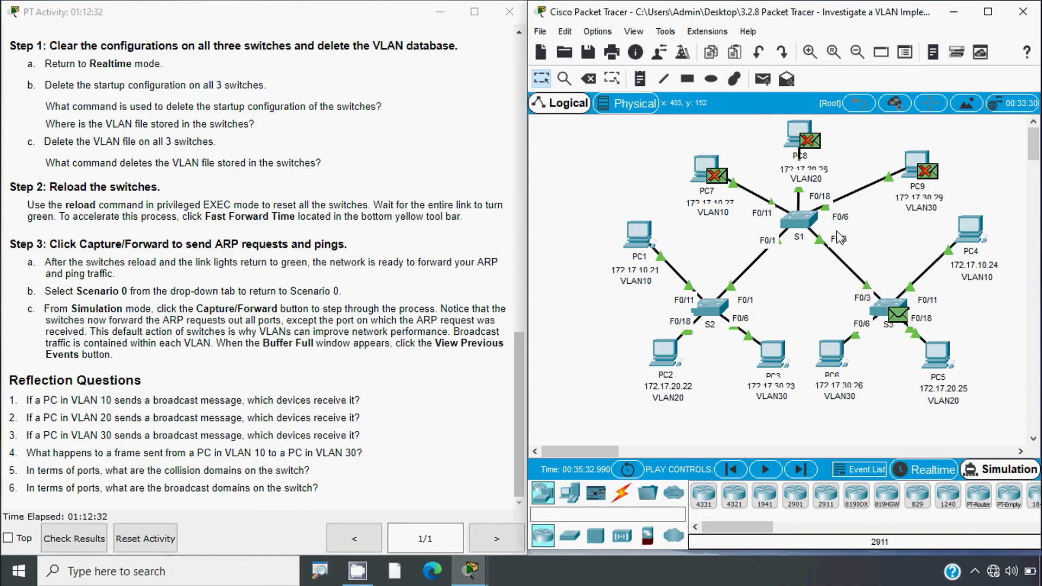
left_click(801, 470)
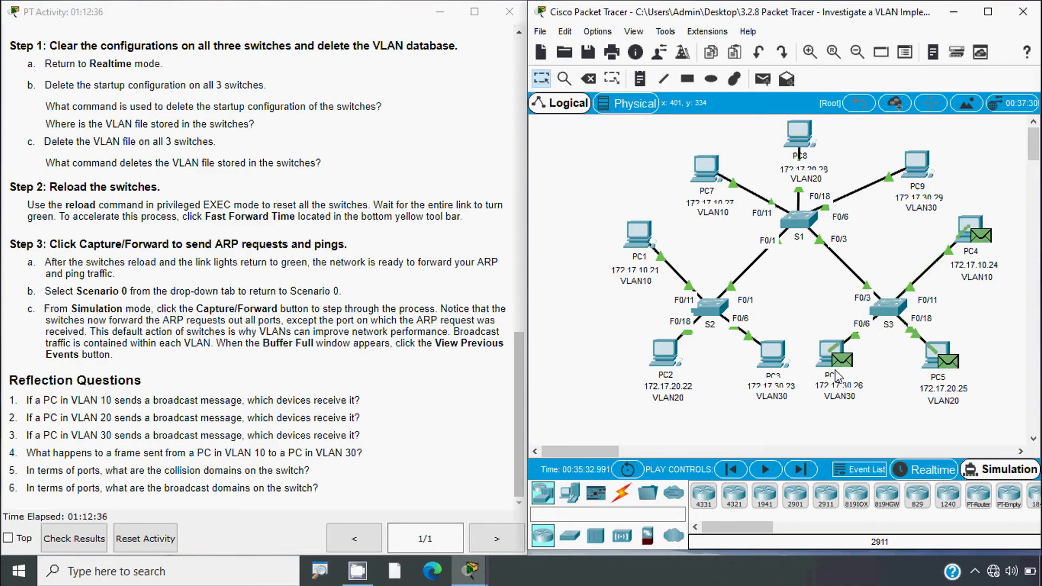
left_click(808, 475)
left_click(809, 475)
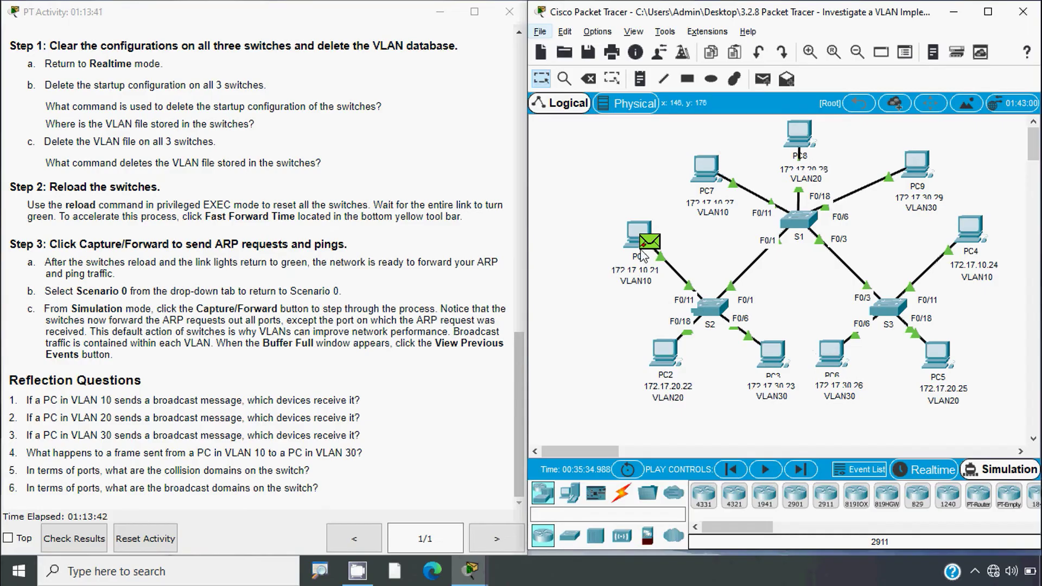
mouse_move(643, 256)
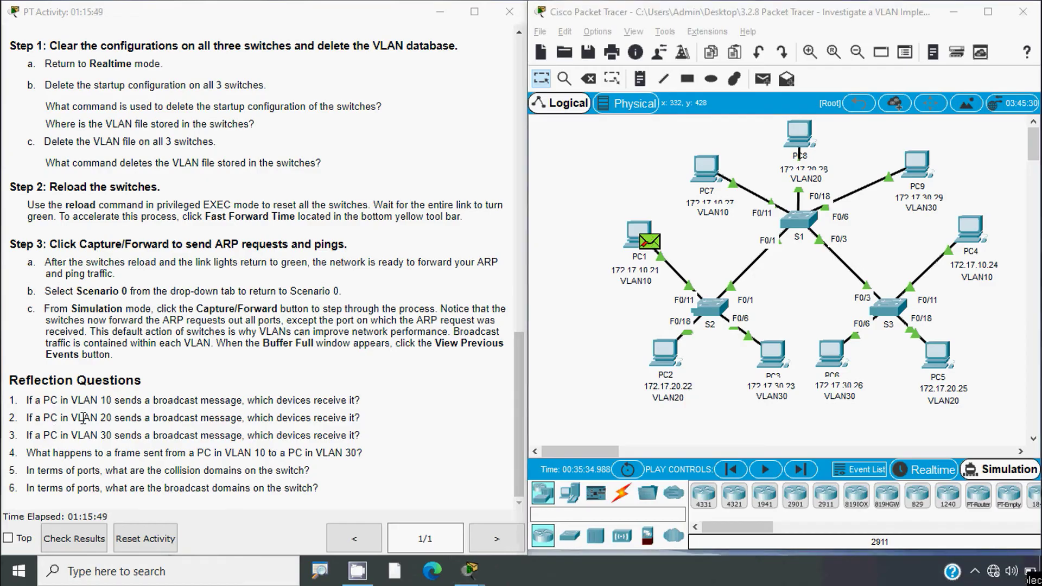
left_click_drag(72, 418, 119, 437)
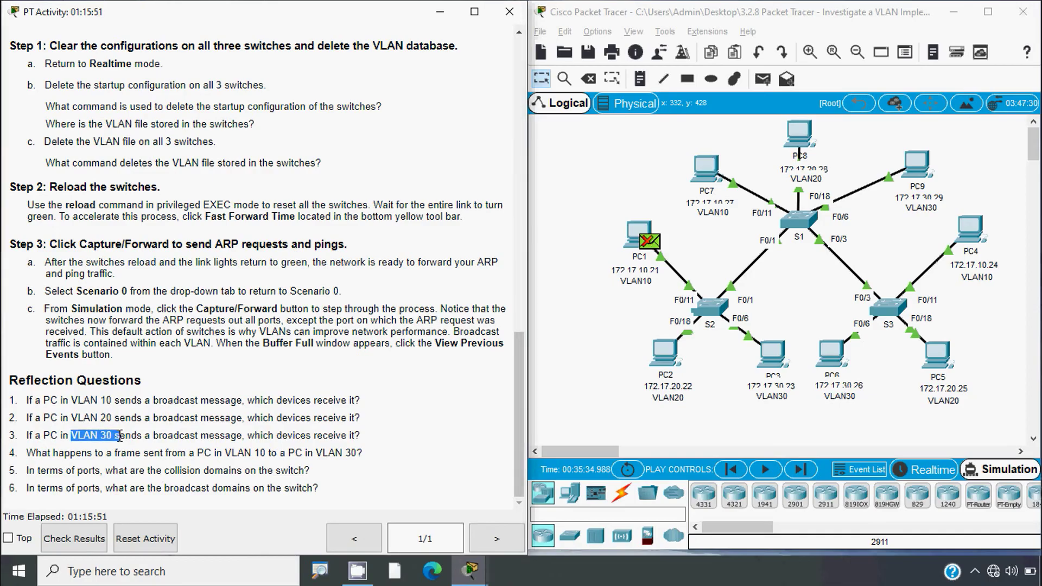
left_click(321, 435)
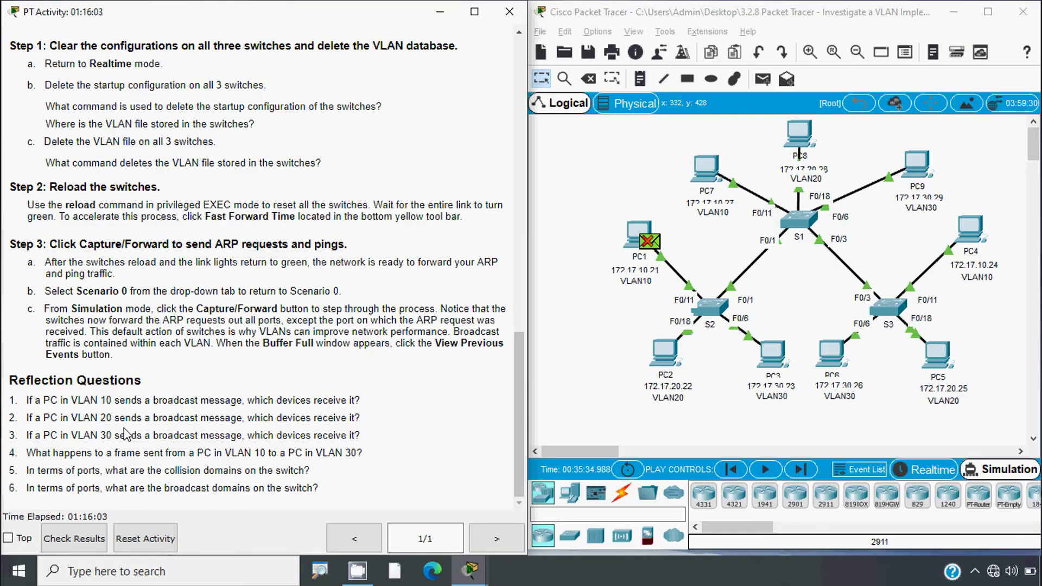
left_click_drag(84, 436, 225, 438)
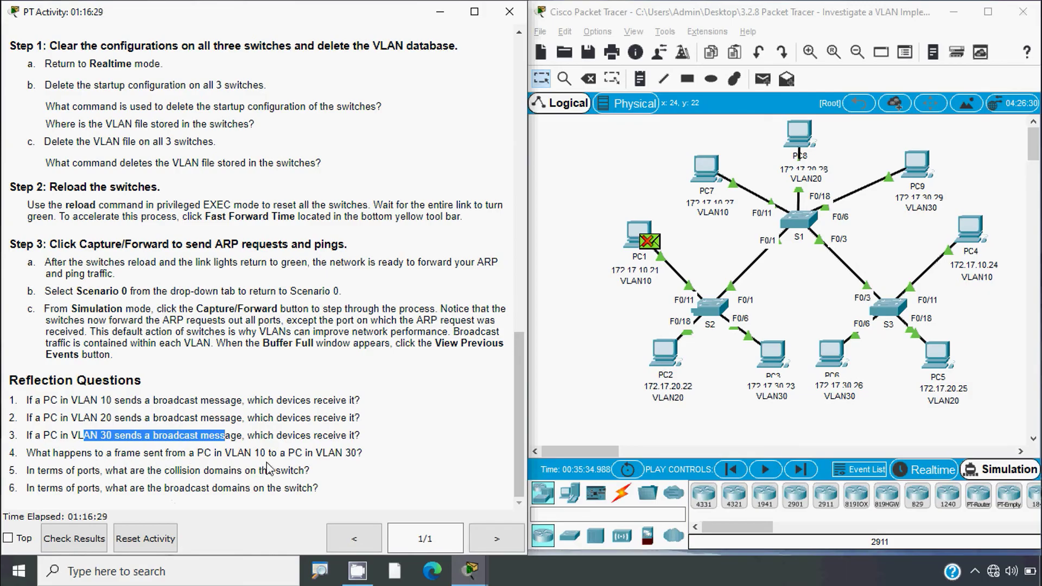
left_click(338, 466)
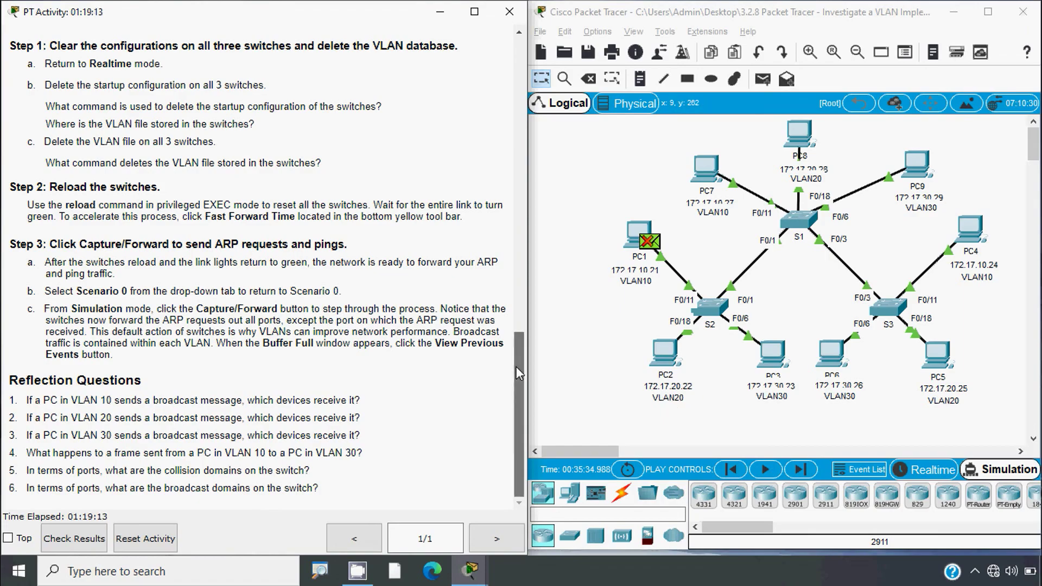
- Scroll the PT Activity instructions back to the top to show the Addressing Table
left_click_drag(515, 366, 526, 182)
scroll(526, 177, "up", 6)
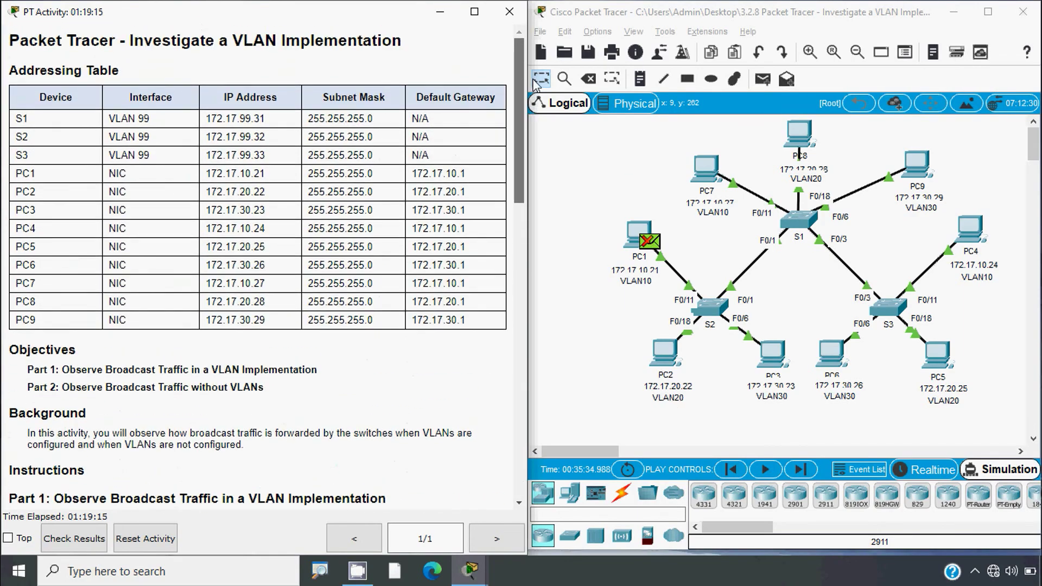
scroll(313, 171, "down", 2)
scroll(522, 80, "up", 1)
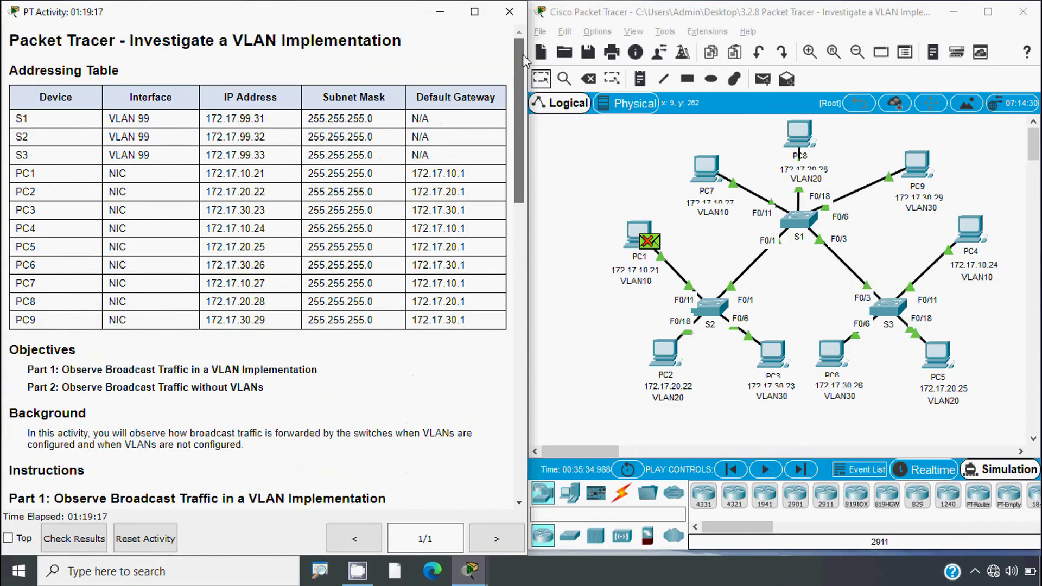